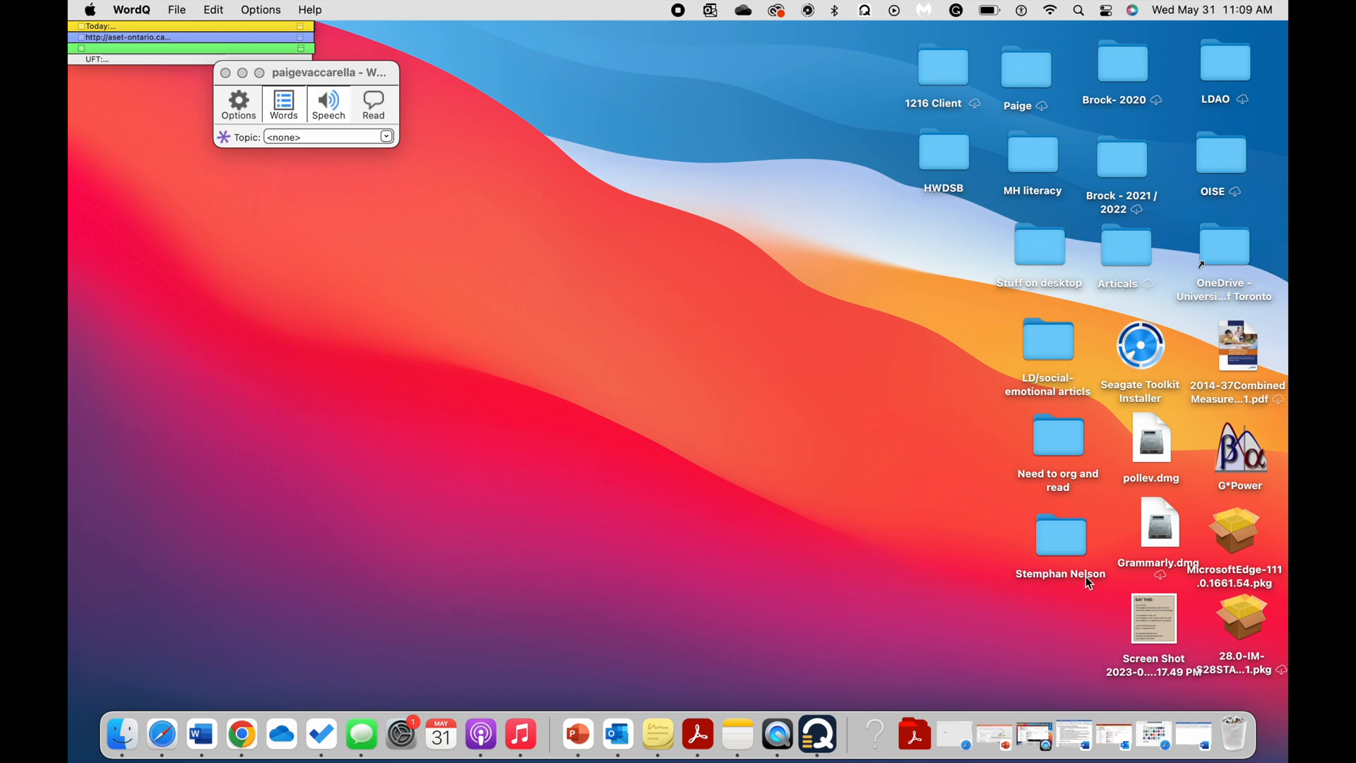
Switch to the "Word Q - Word doc Demo" document in Word and write "Hello Everyone.", taking "Everyone" from the WordQ predictions.
left_click(1190, 738)
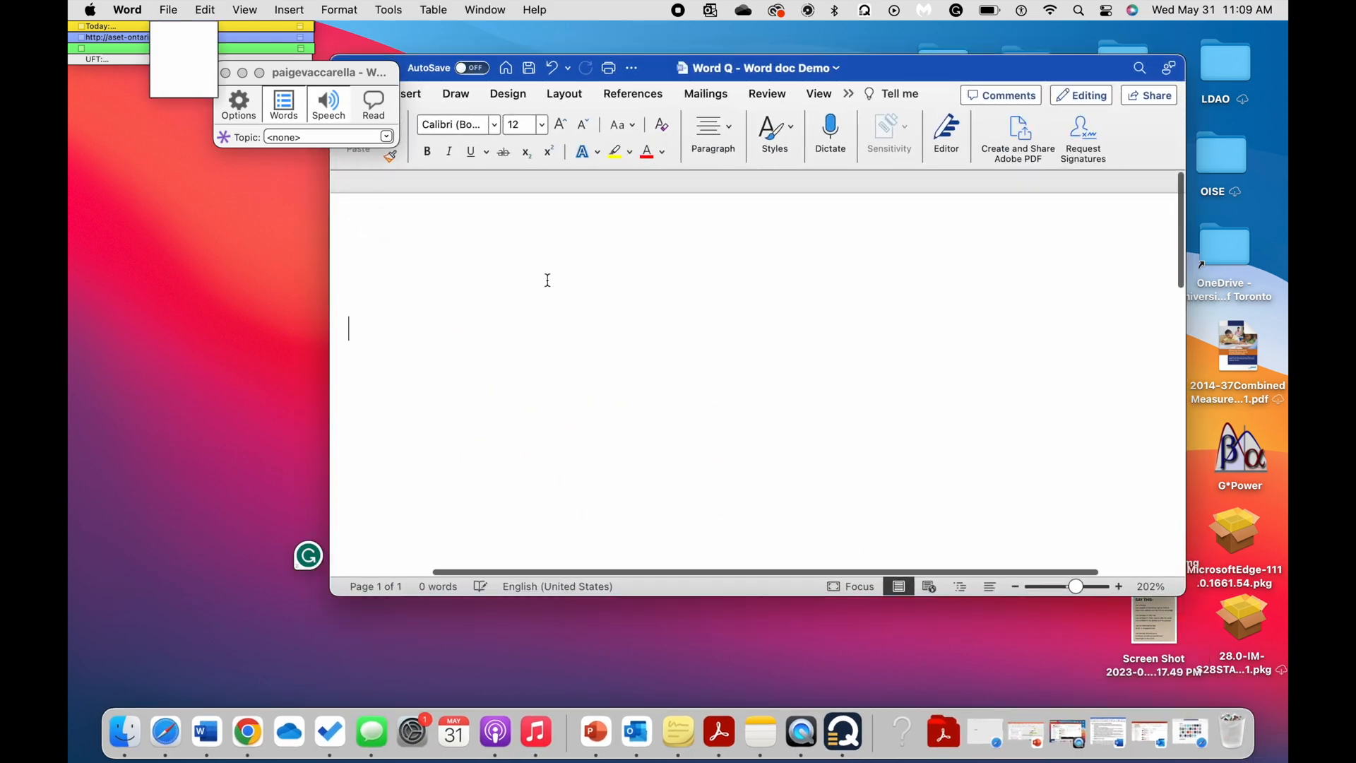
type("Hel")
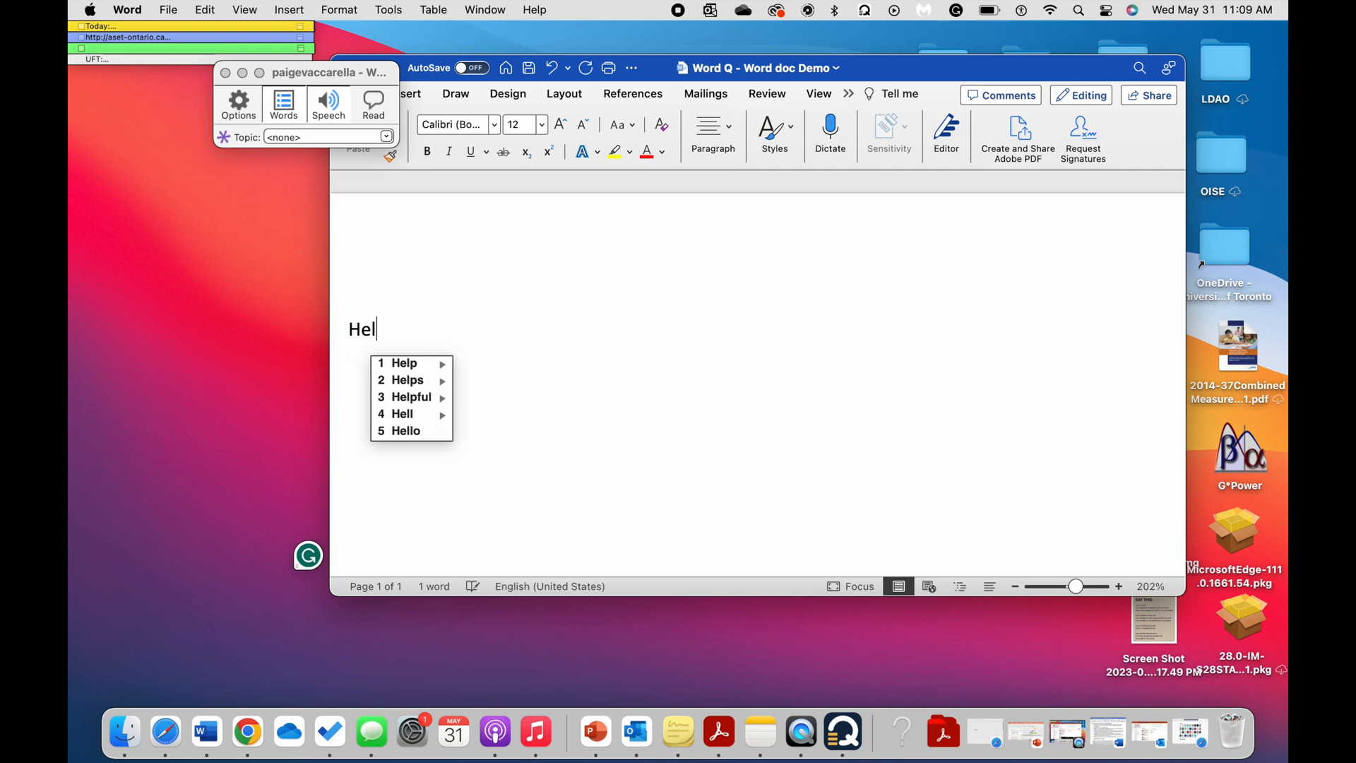
type("lo E")
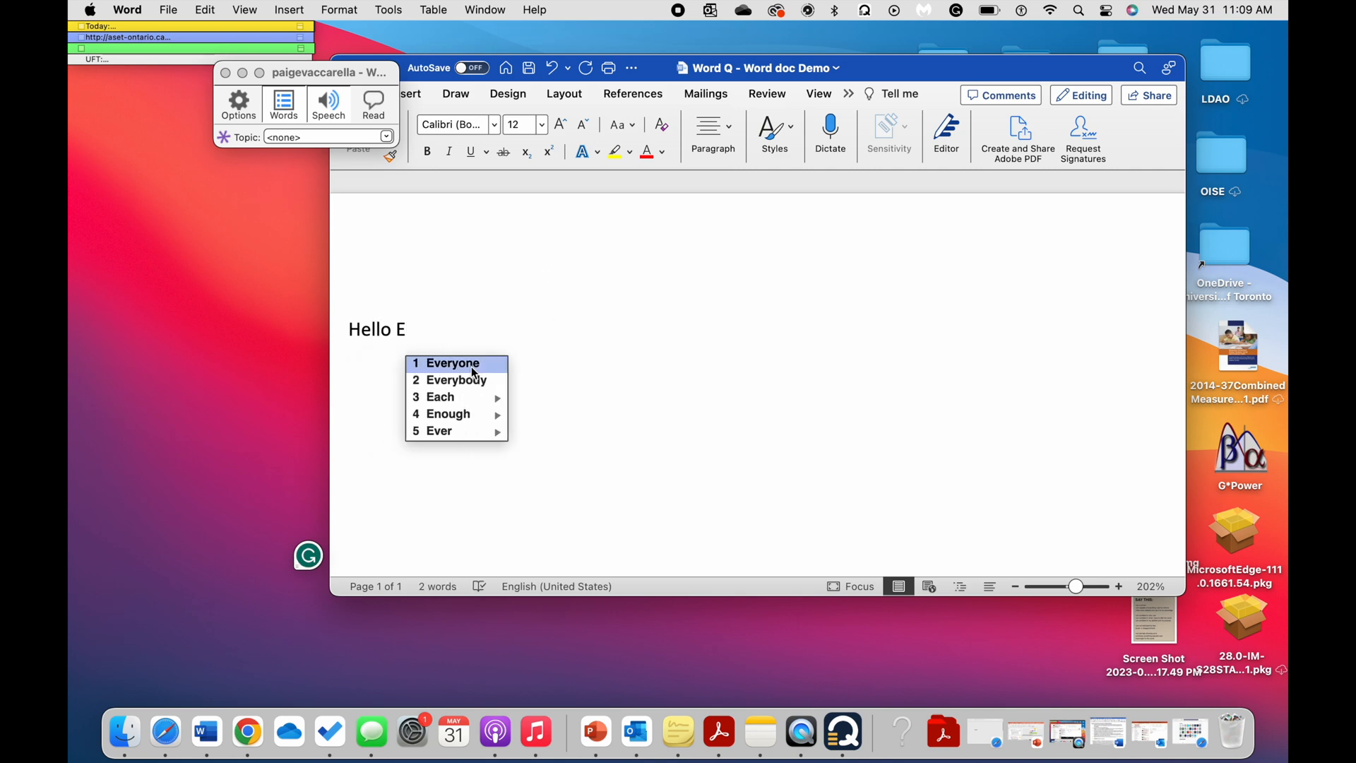
left_click(472, 366)
type(". ")
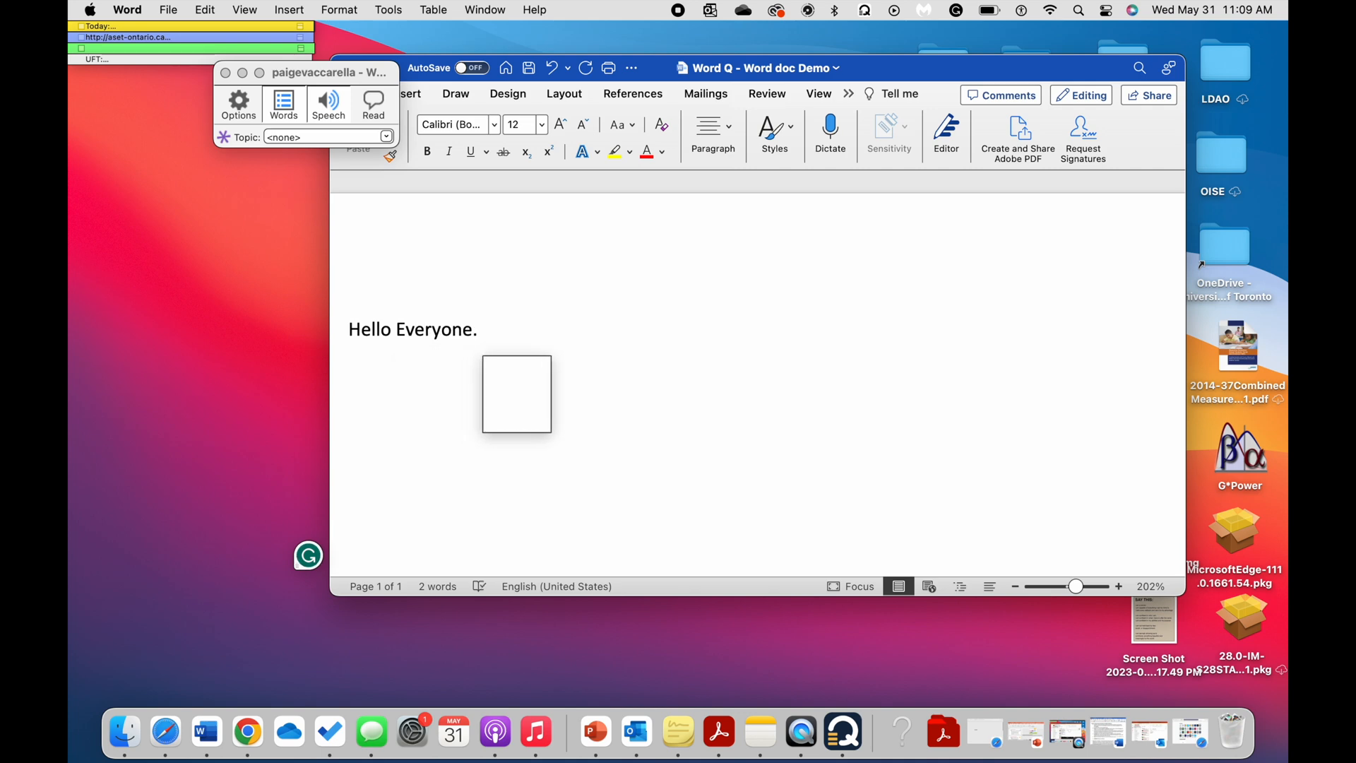
type("So")
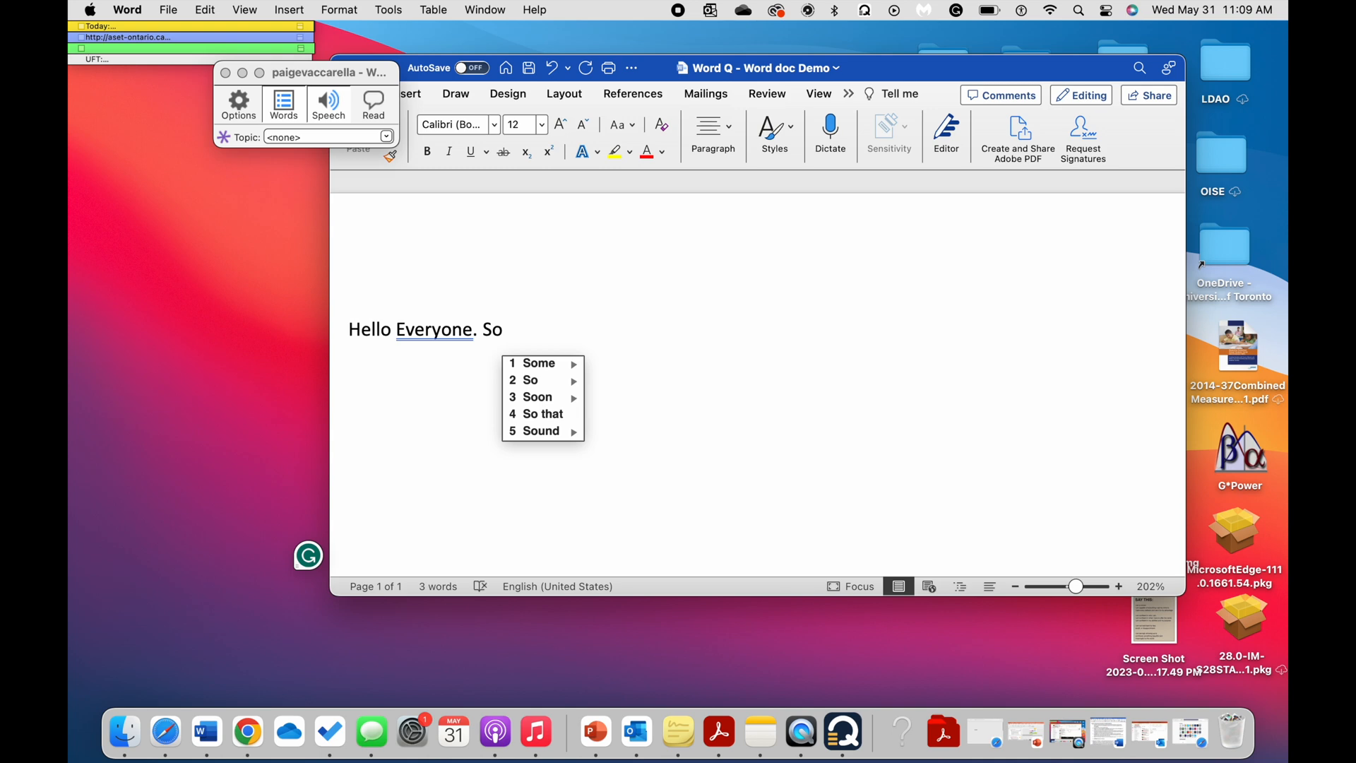
type(" nice ")
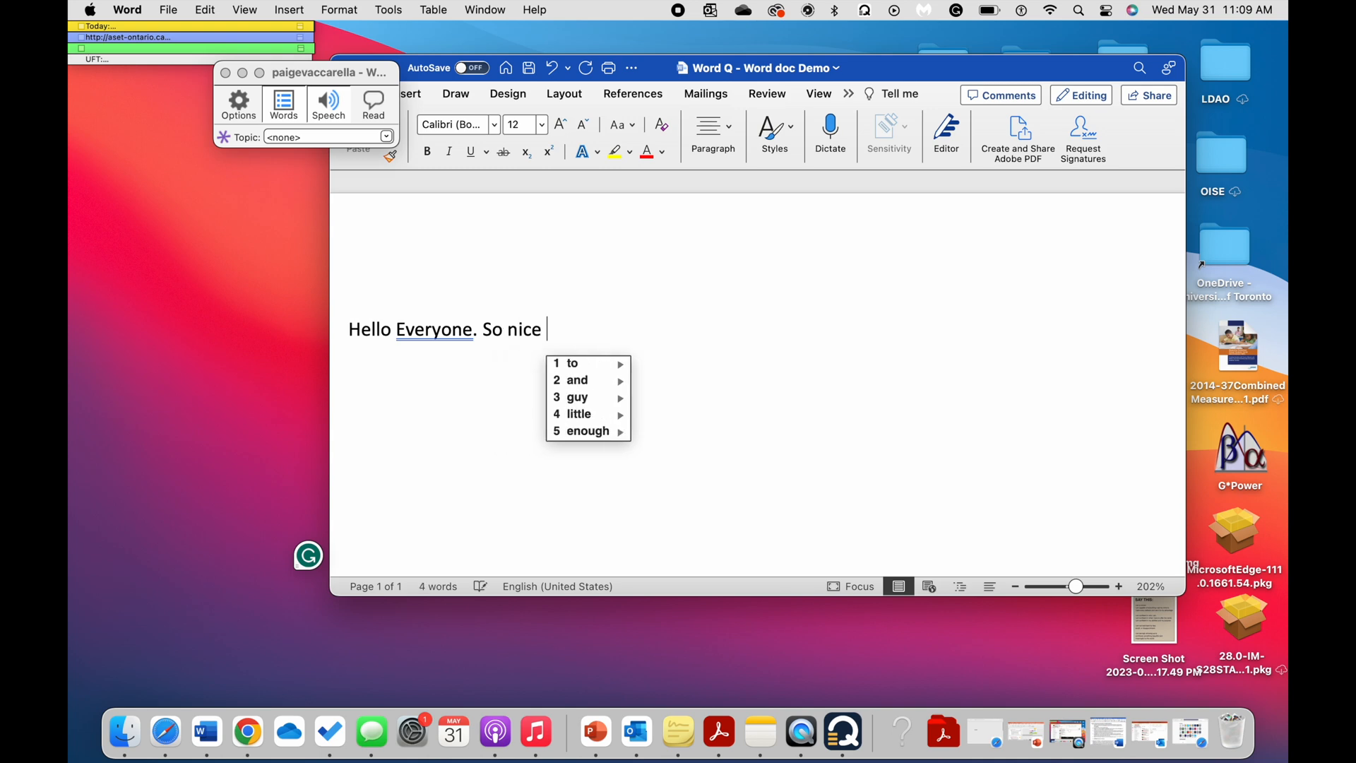
type("to ")
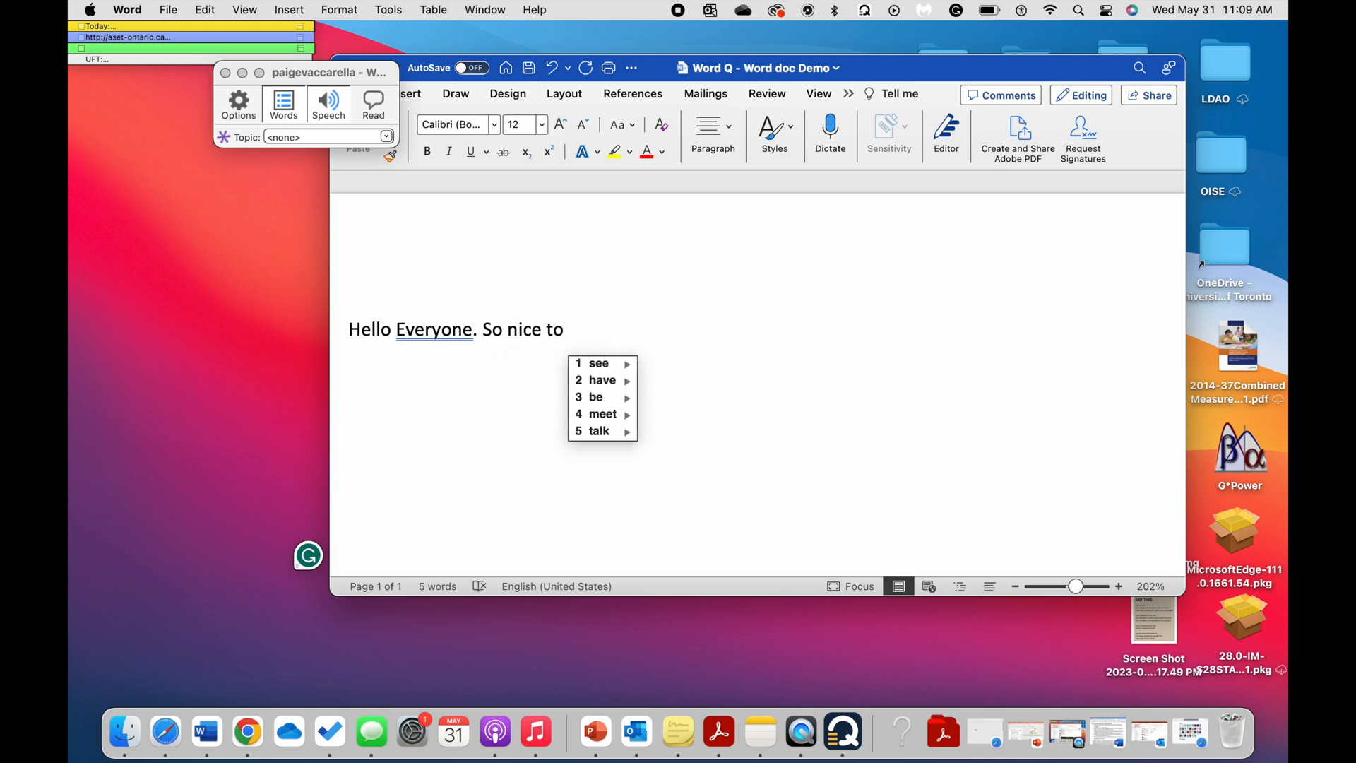
type("4")
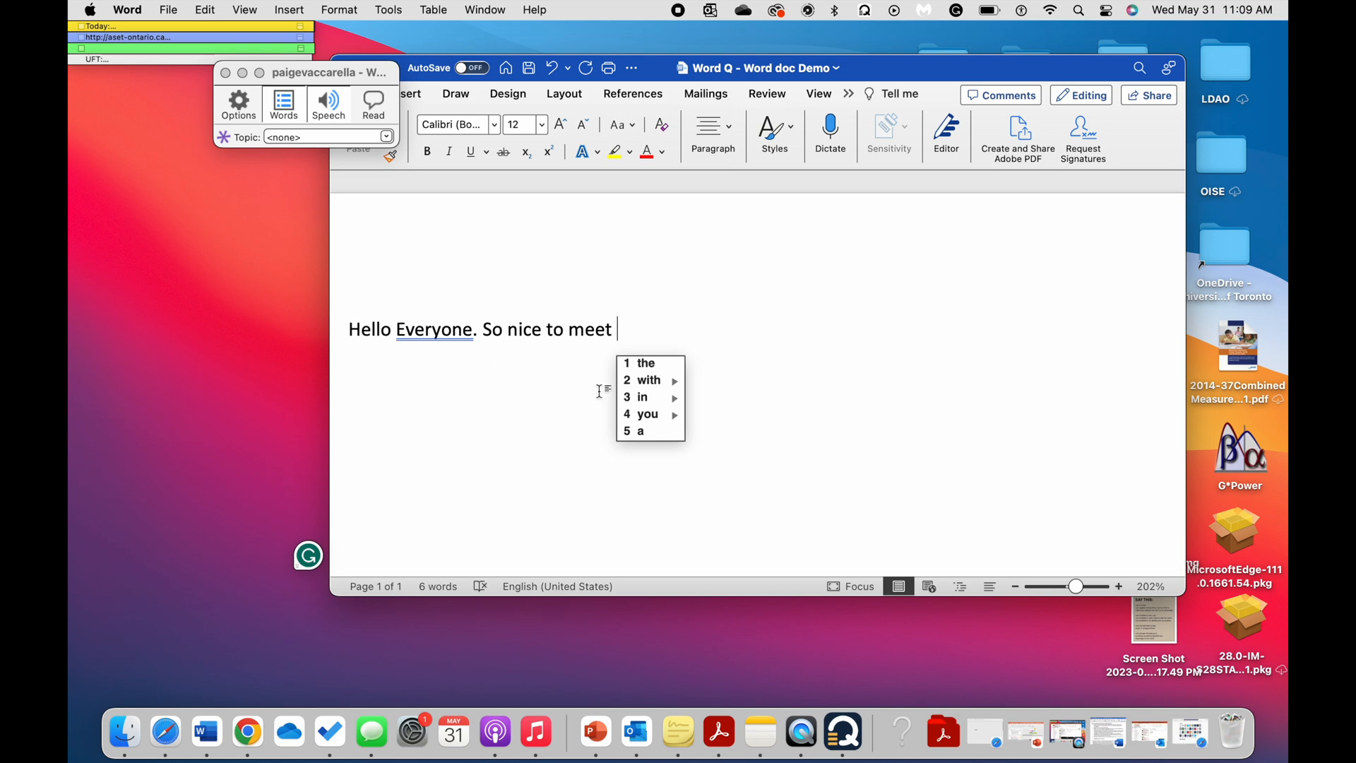
Add the sentence "So nice to meet you." after the greeting, using WordQ predictions for "meet" and "you".
key("BackSpace")
key("BackSpace")
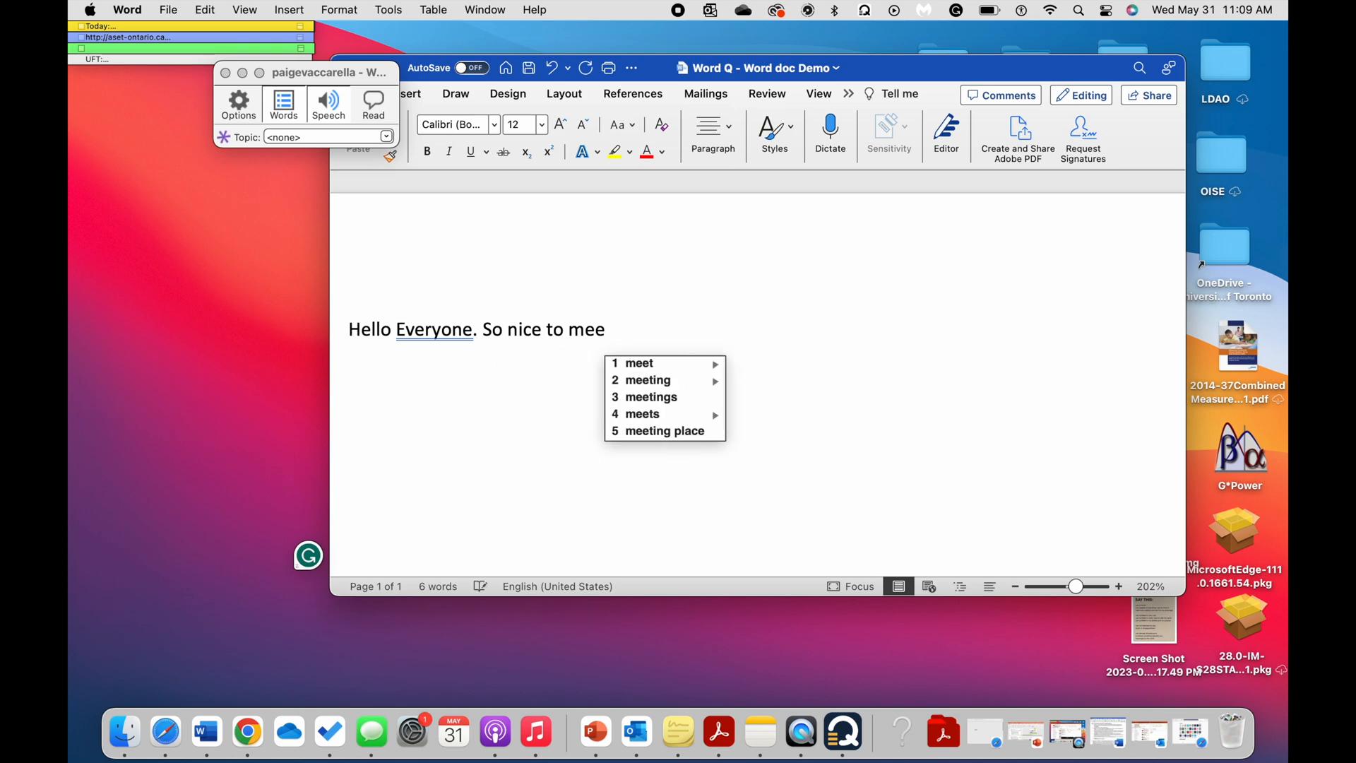
type("t")
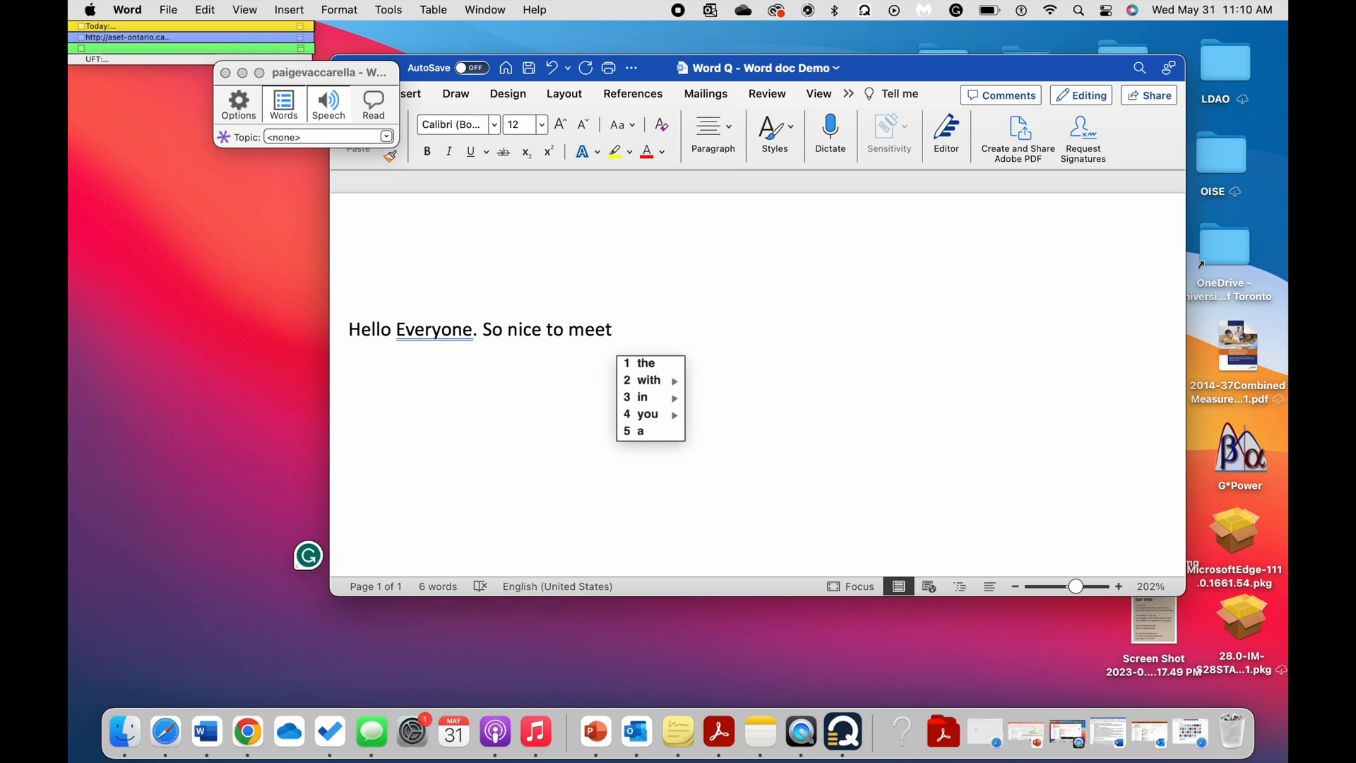
left_click(664, 414)
key("BackSpace")
type(".")
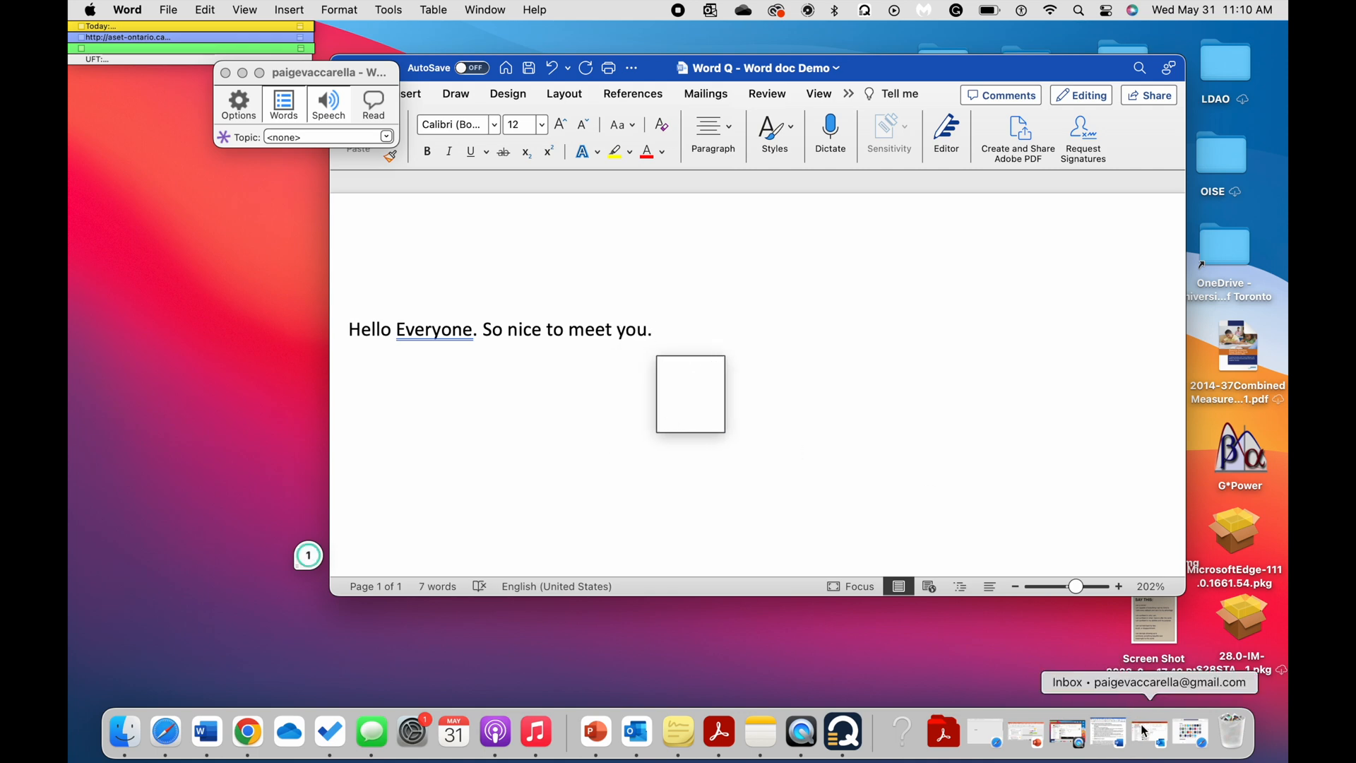
Switch to the "Meeting tomorrow" draft in Outlook and complete its last sentence as "Please bring the file." using WordQ predictions.
left_click(1144, 731)
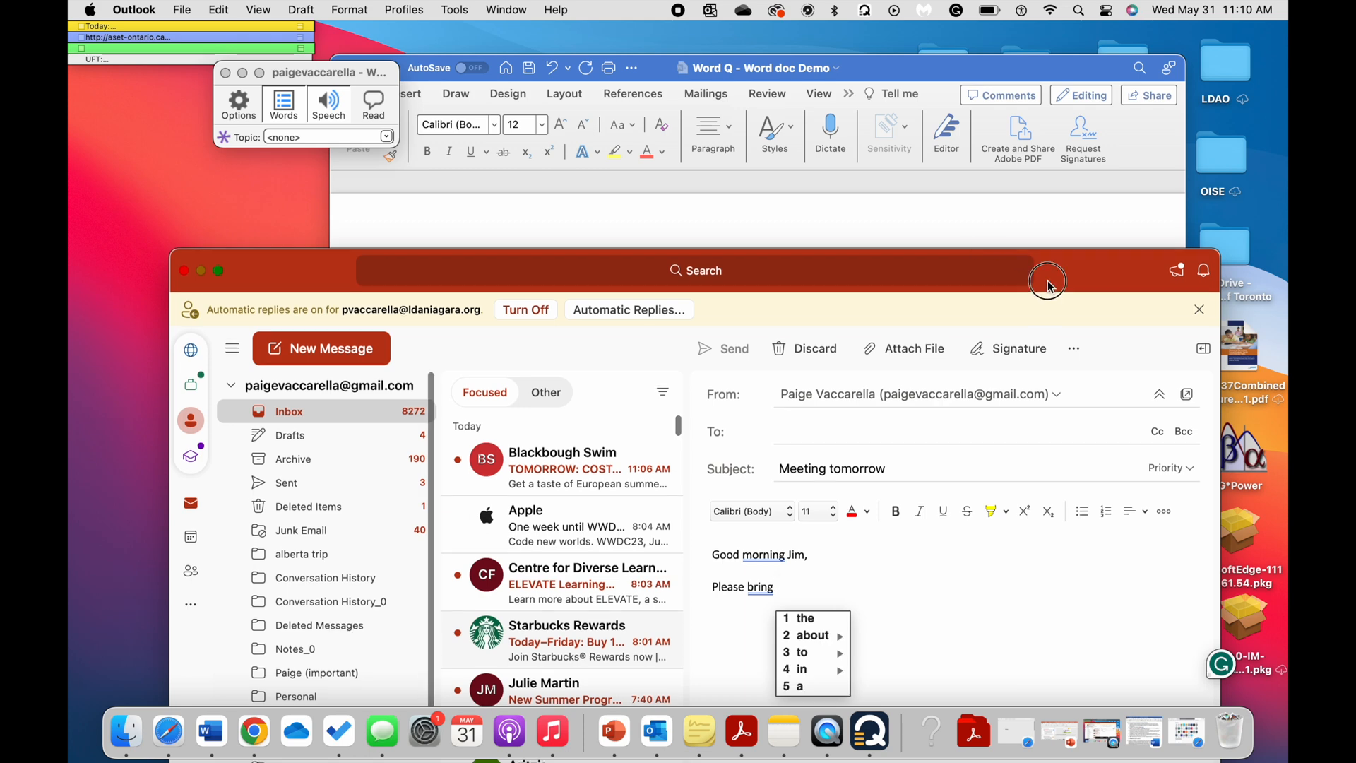
left_click_drag(1047, 285, 1046, 158)
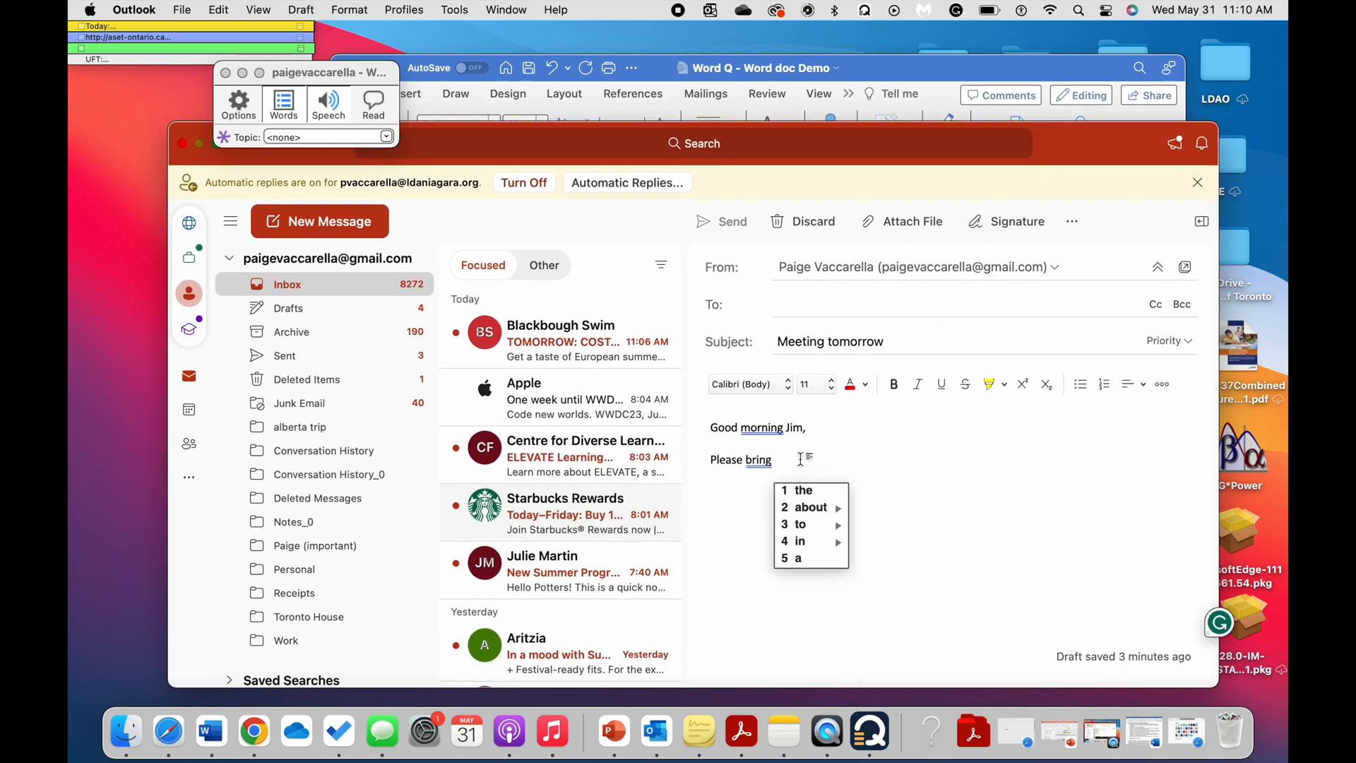
key("1")
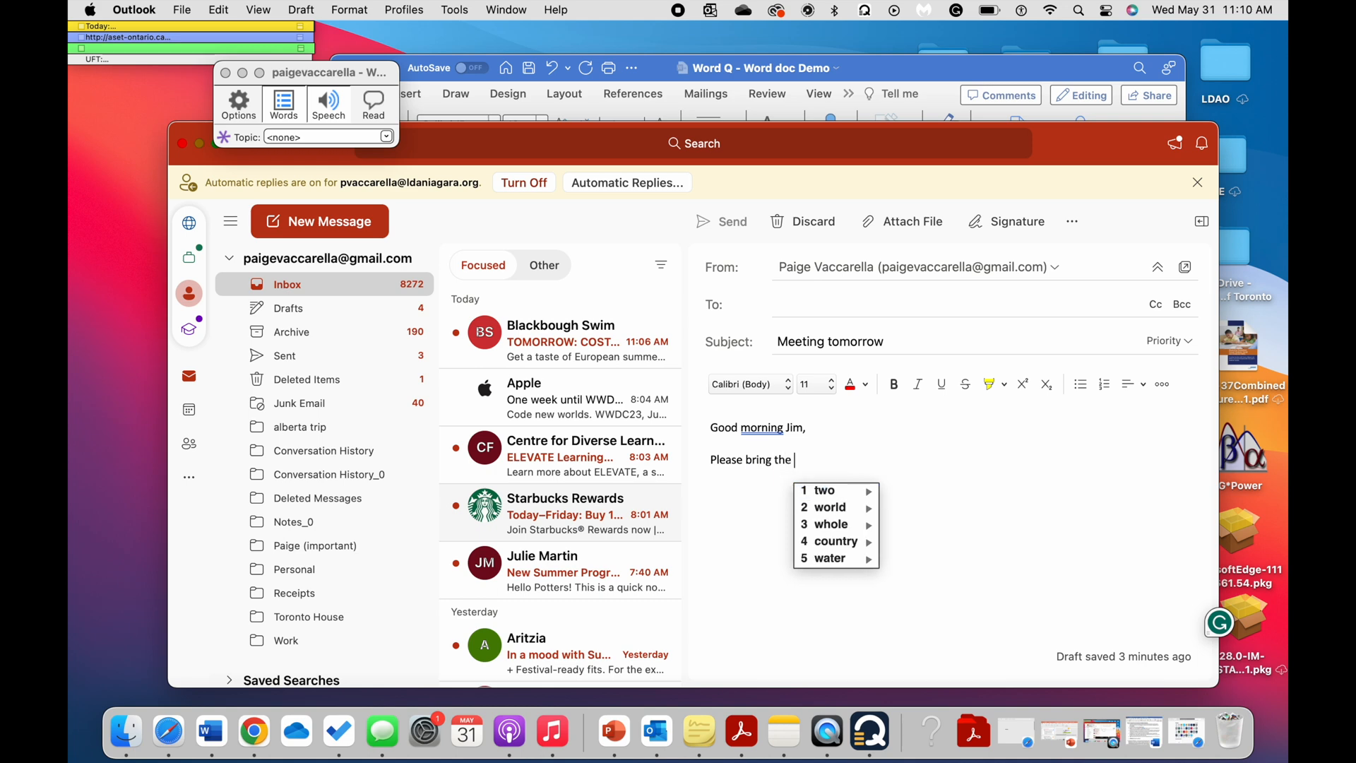
type("f")
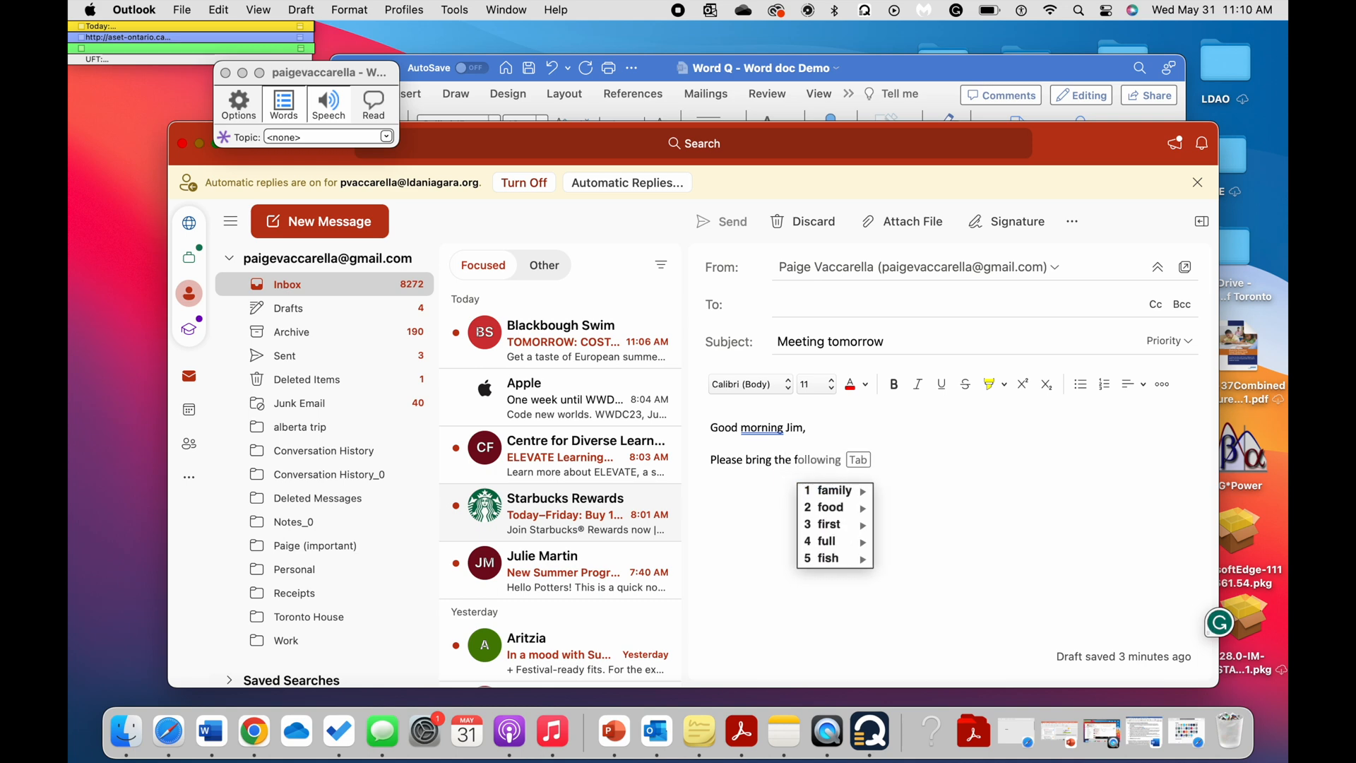
type("ile")
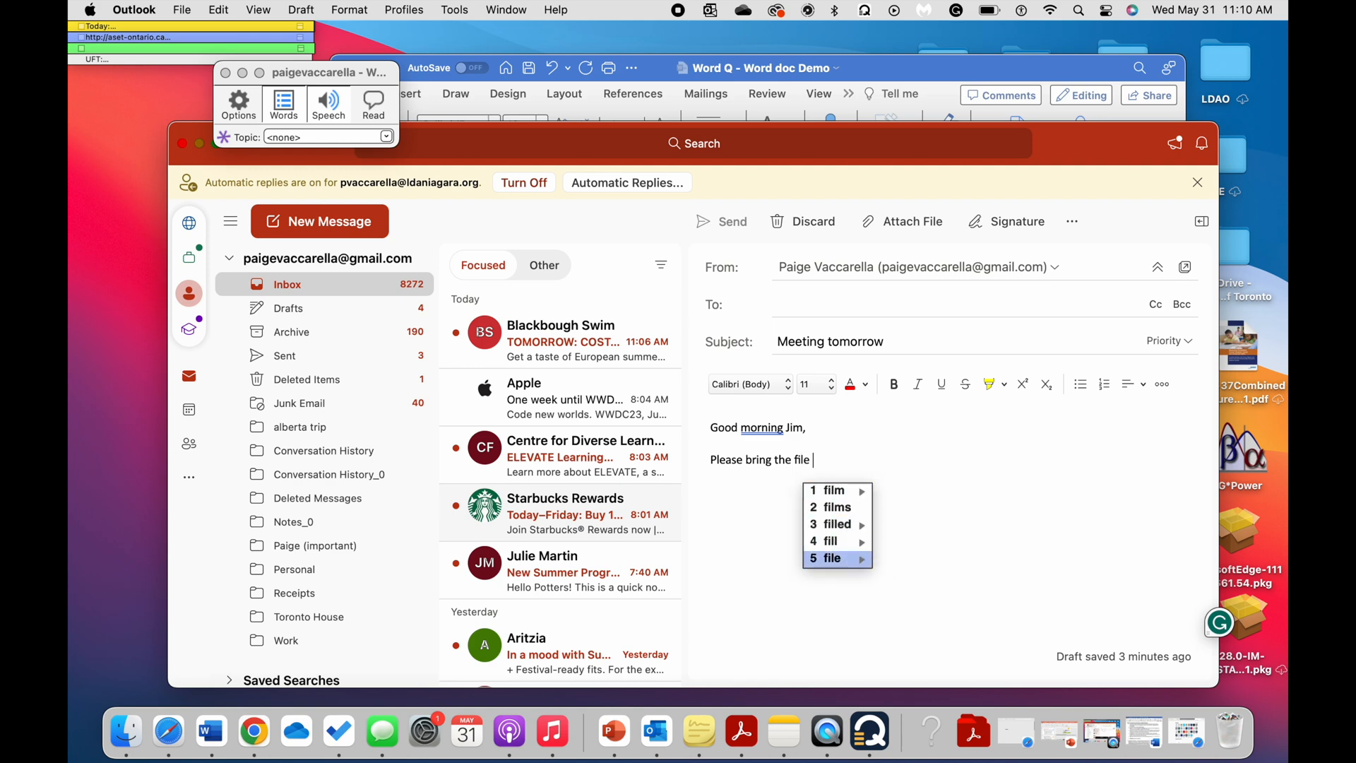
left_click(849, 561)
key("BackSpace")
type(".")
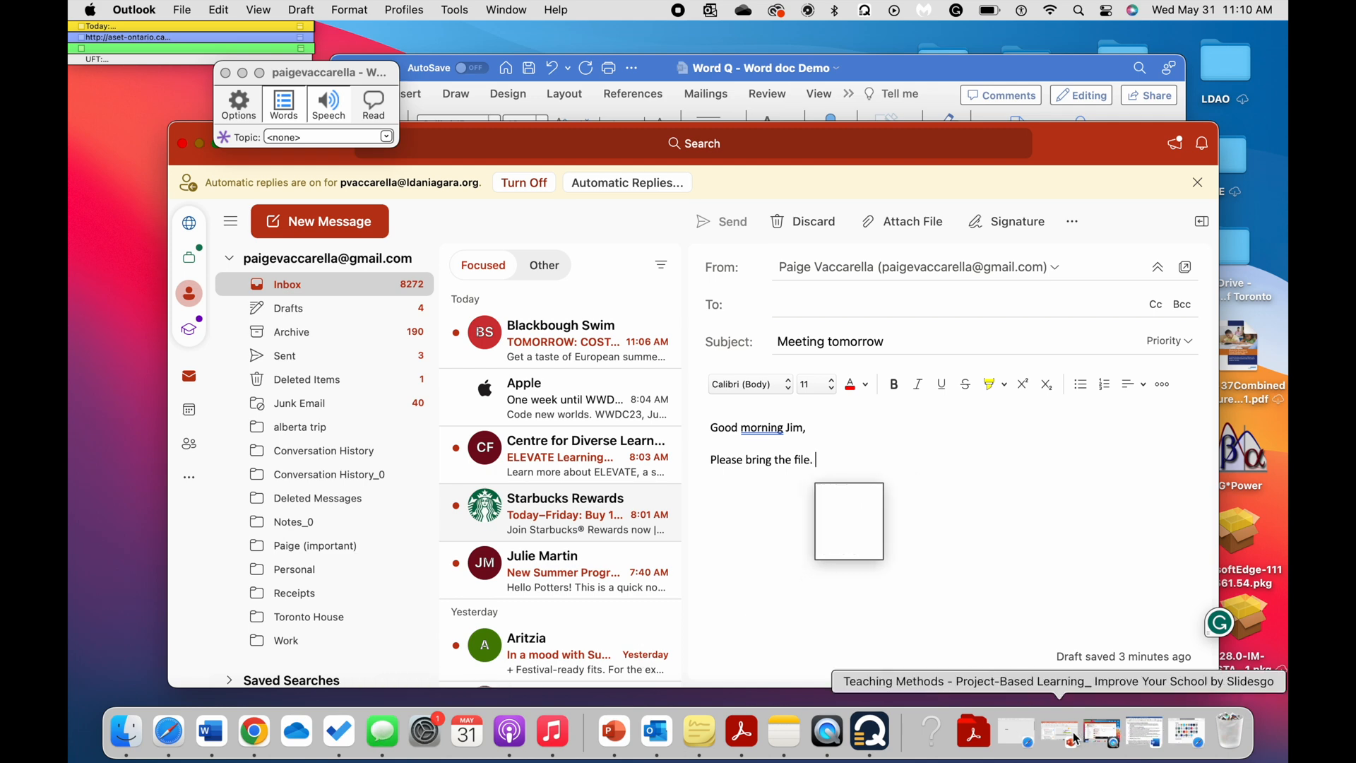
Switch to Safari and search the web for "vacation", completing the word from "vac" with a WordQ prediction.
left_click(1176, 738)
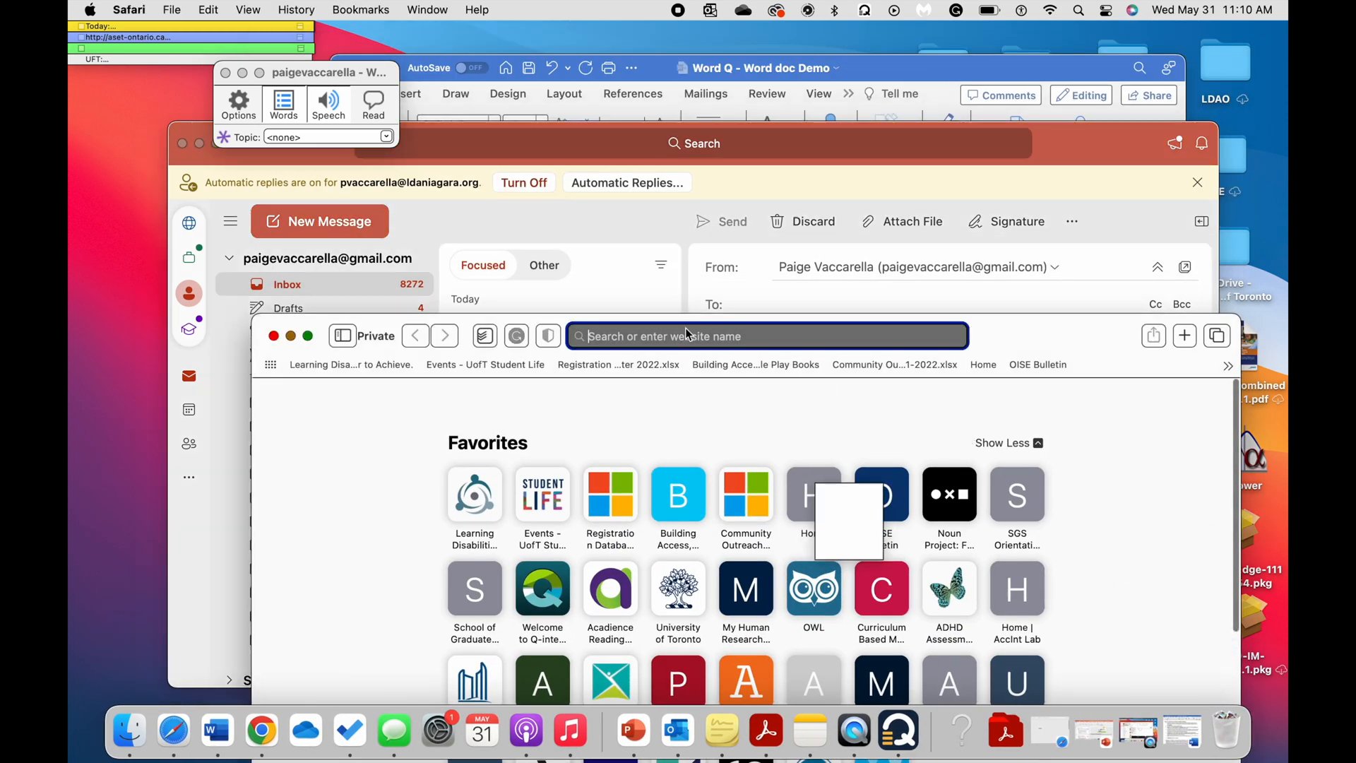
type("vac")
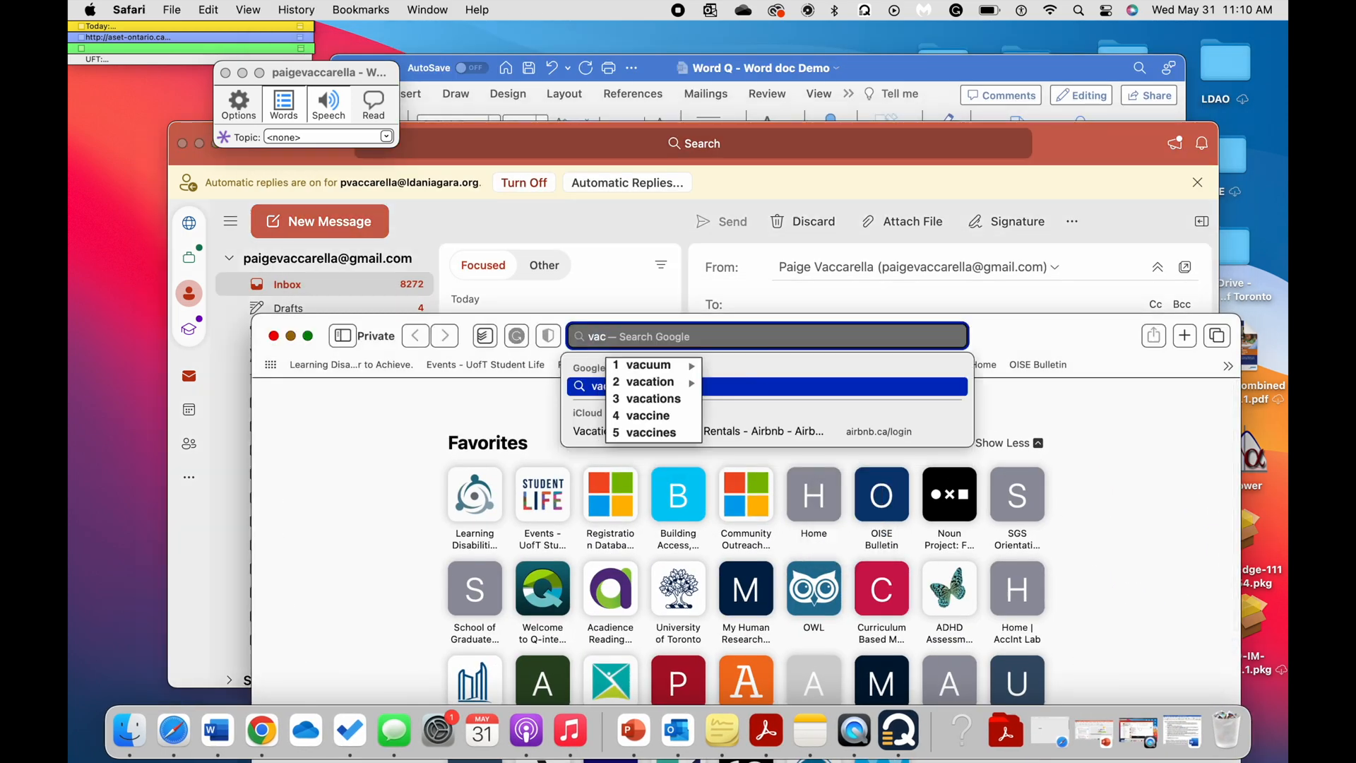
type("2")
key("Return")
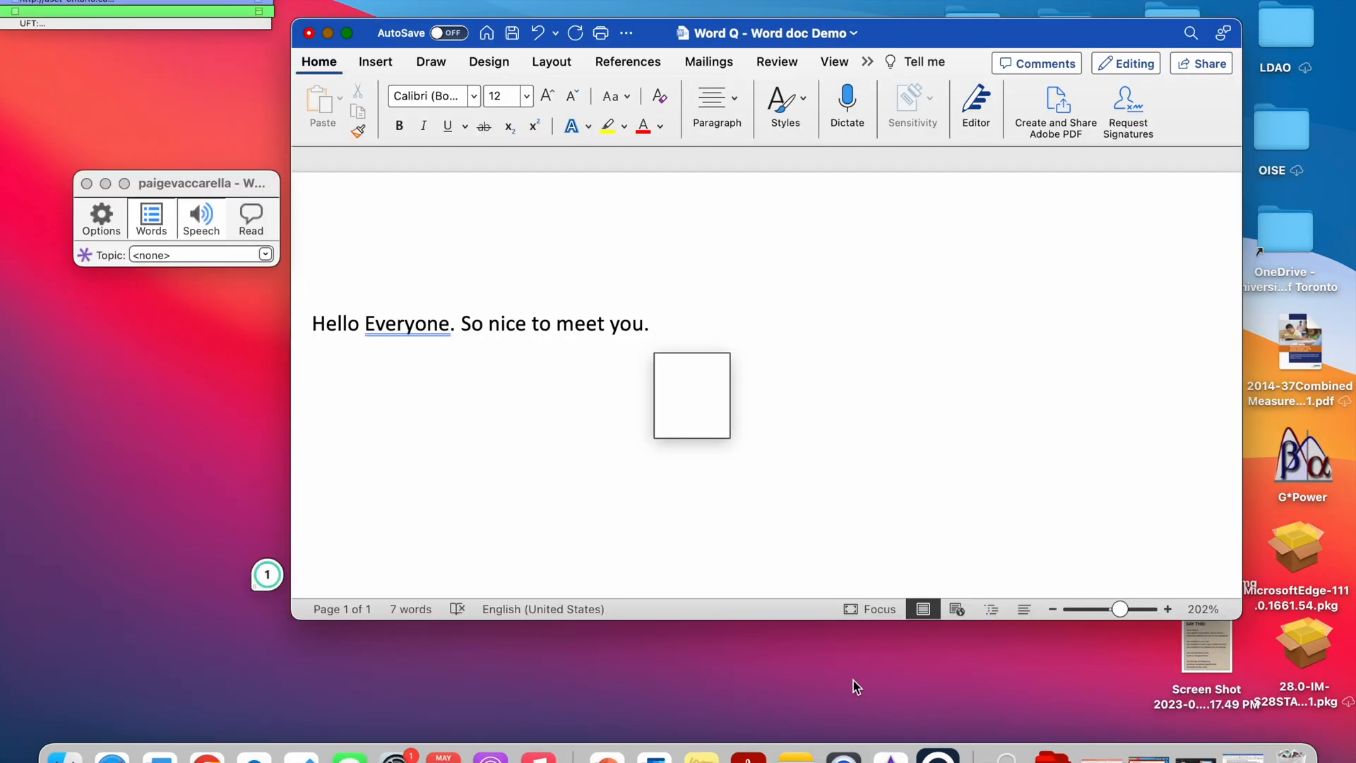
In the Word demo document, continue the paragraph with "I hope that you are", choosing suggested words from the WordQ predictions.
type("I")
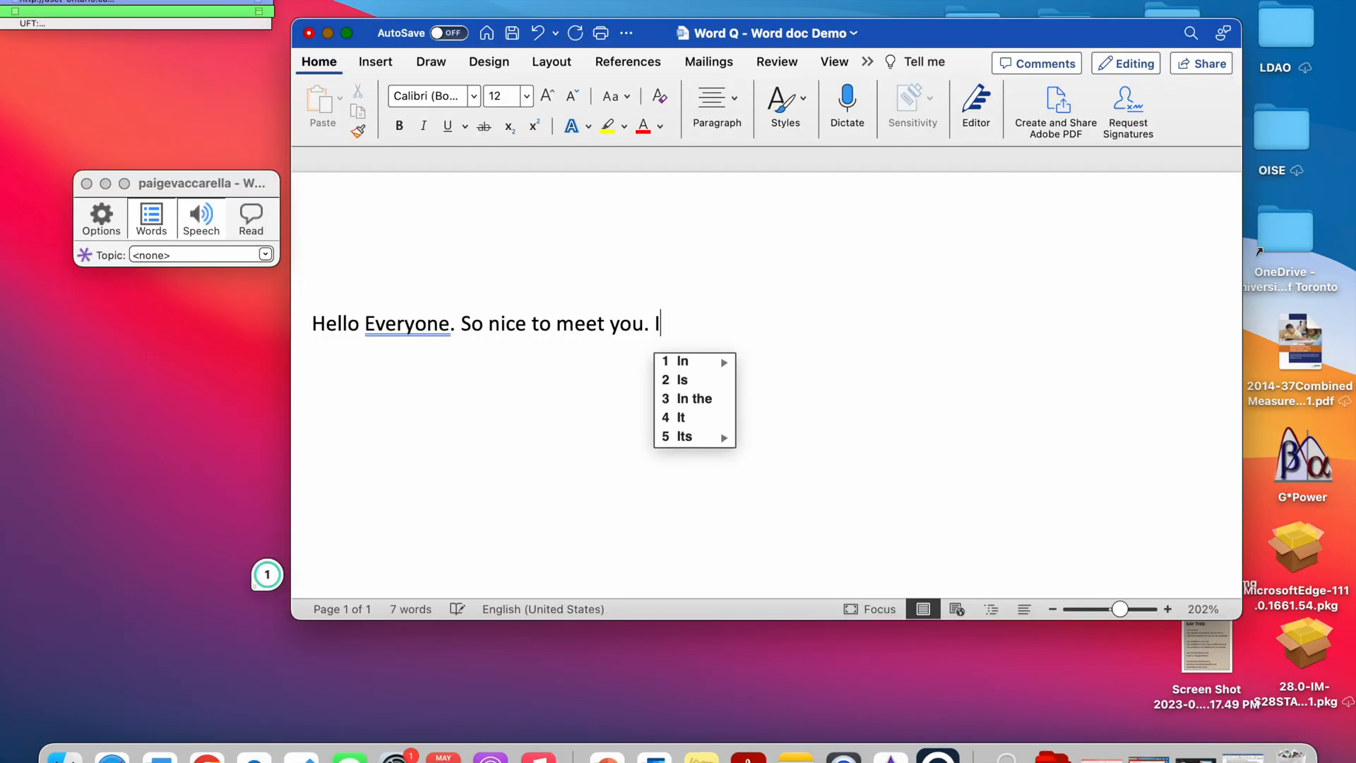
type(" h")
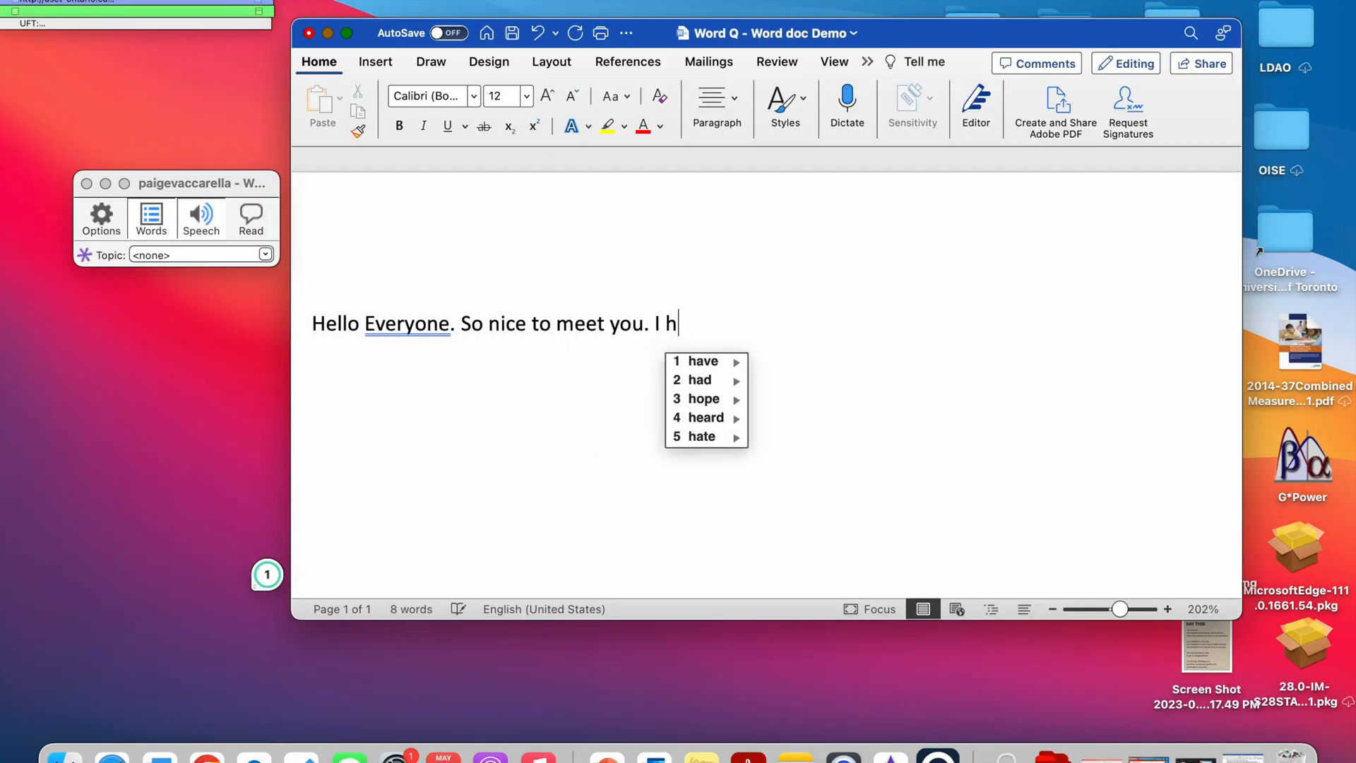
type("o")
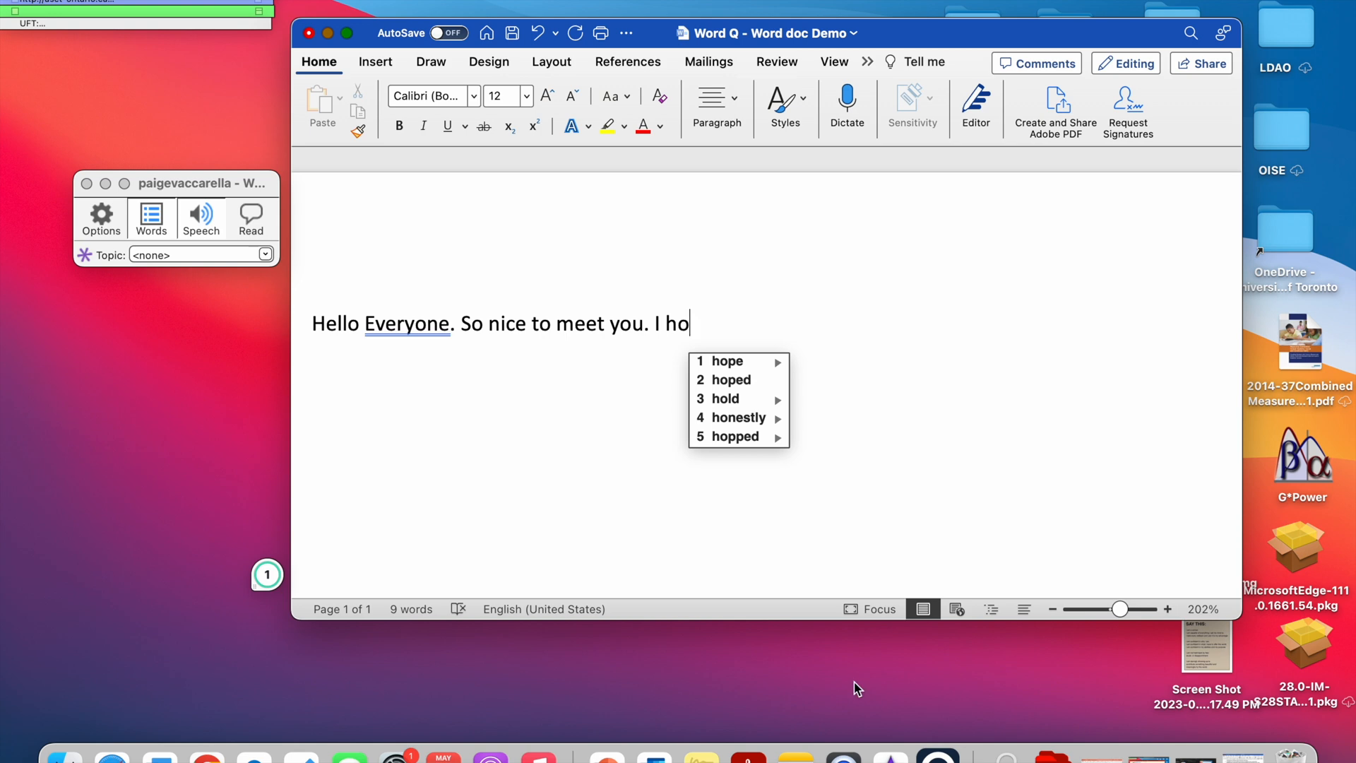
left_click(745, 363)
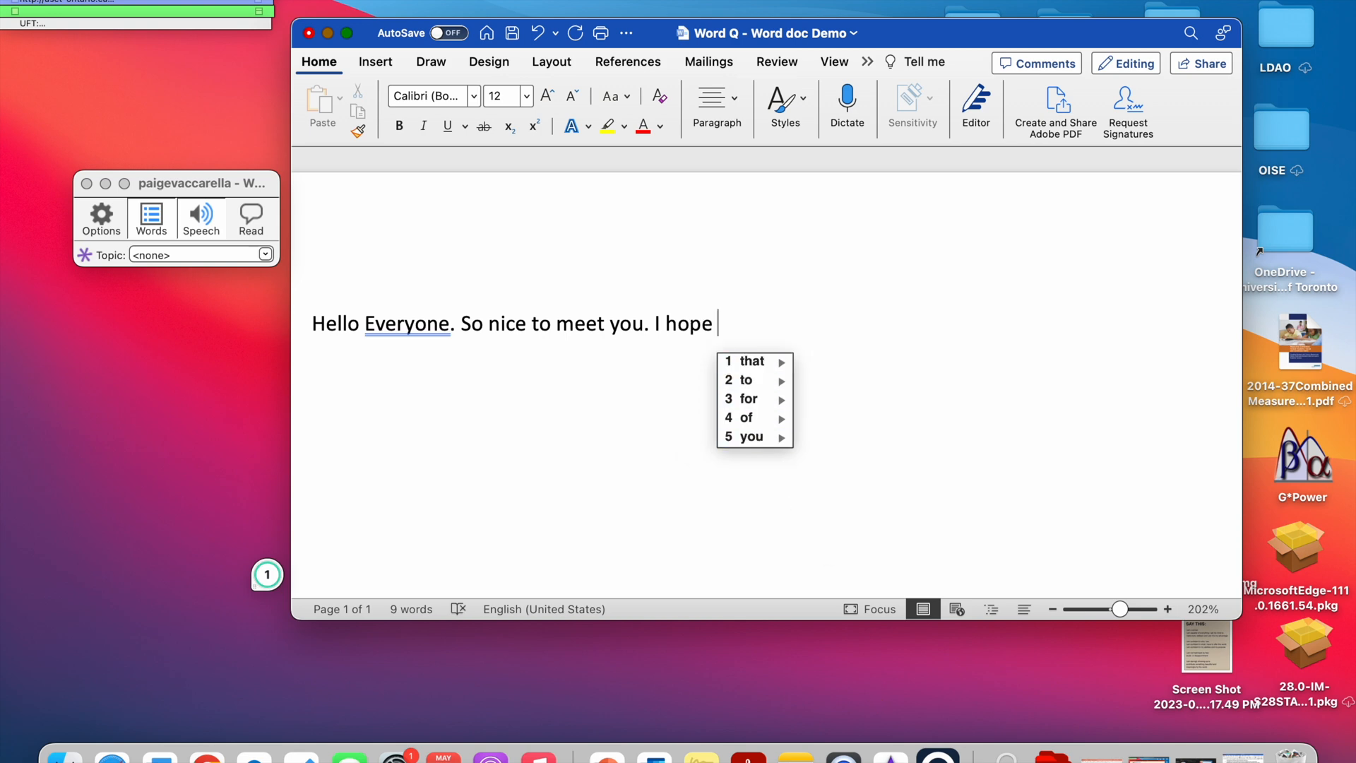
left_click(744, 361)
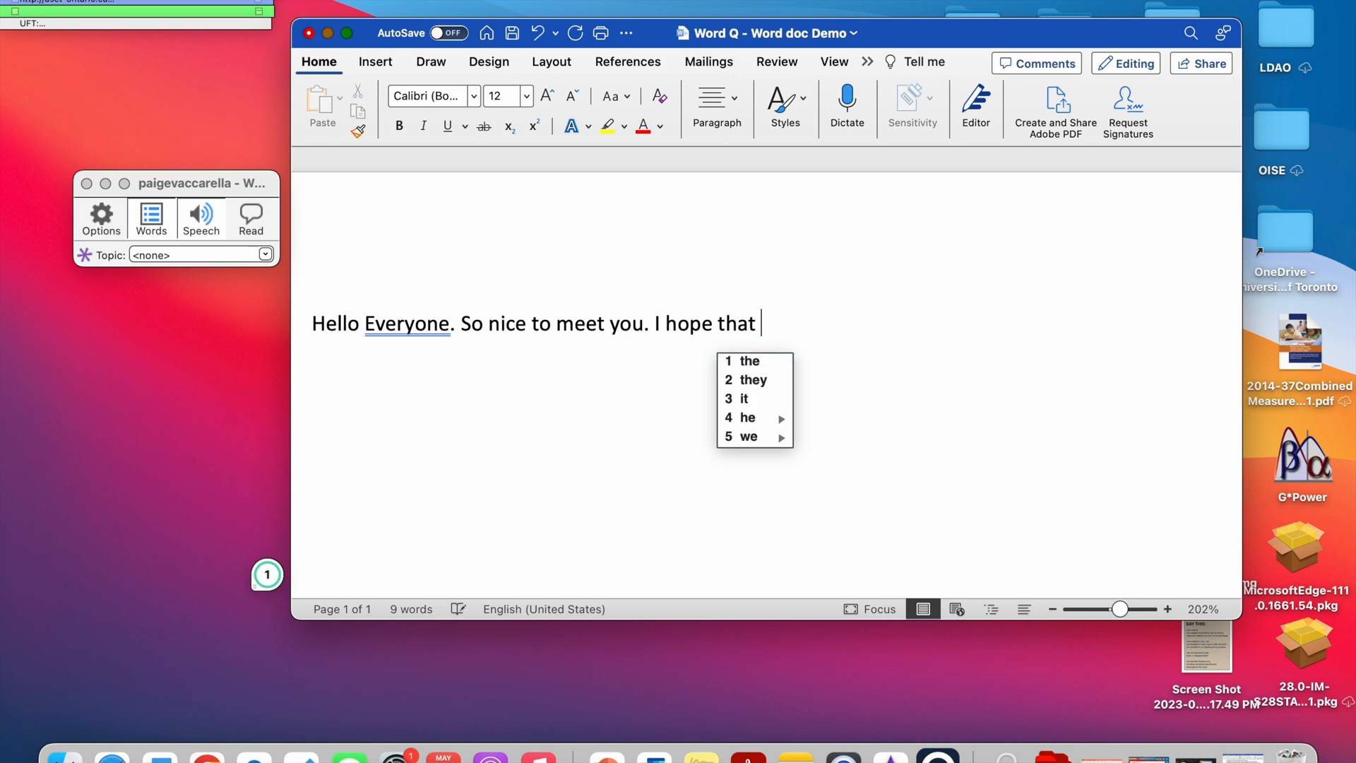
type("y")
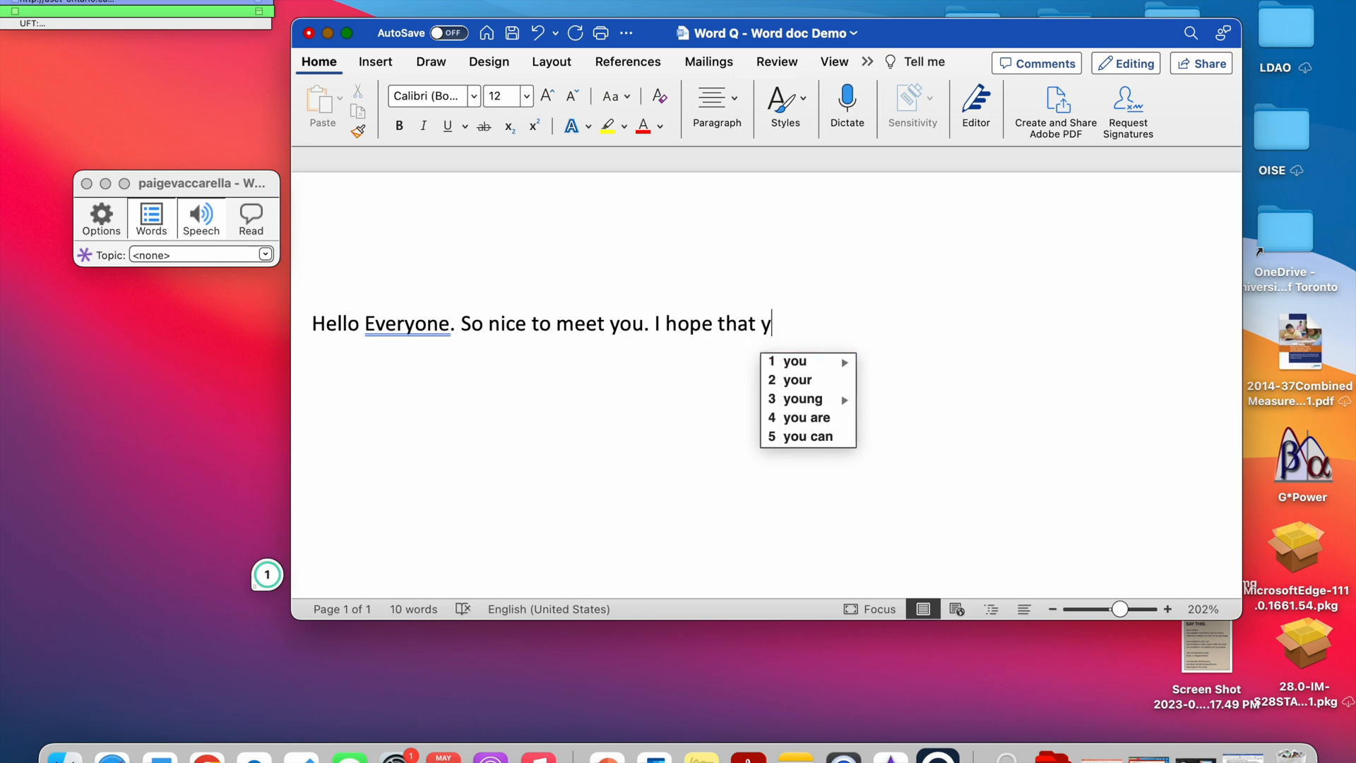
type("1")
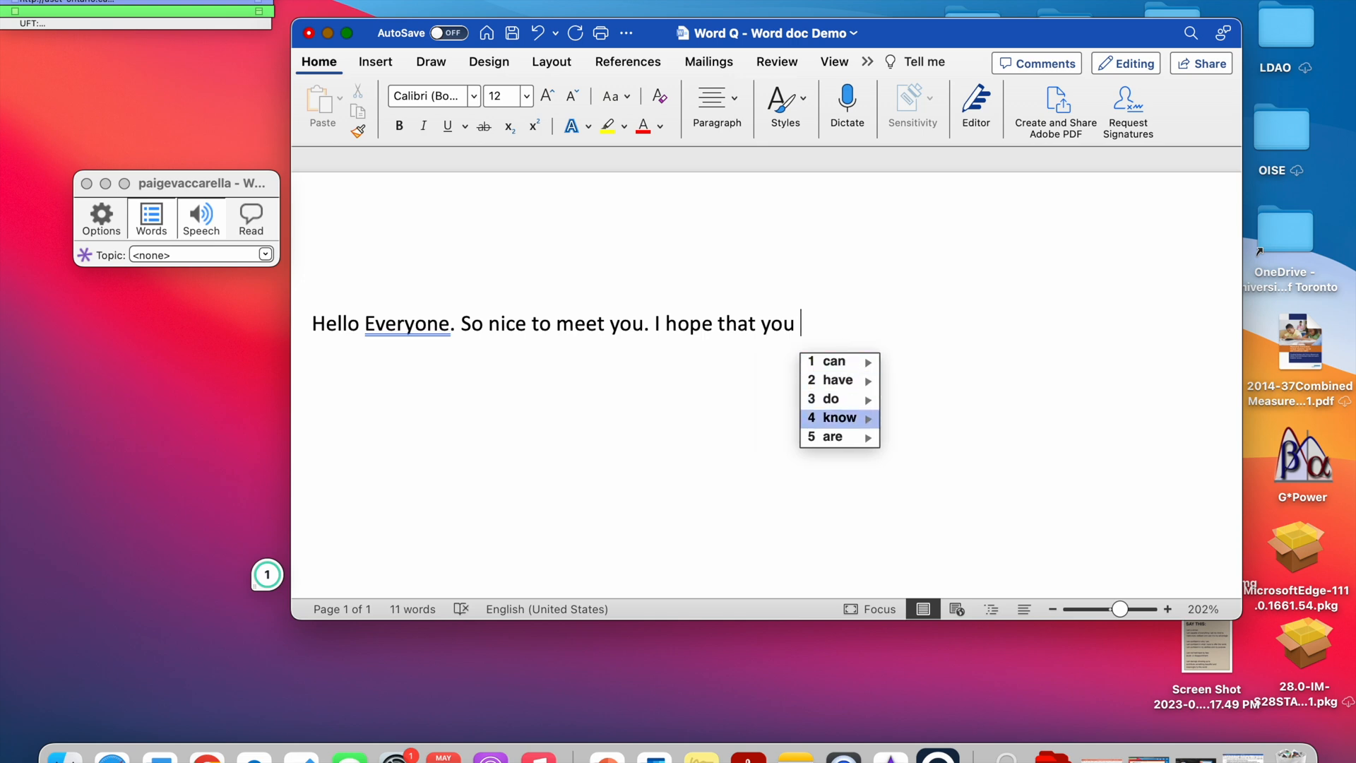
key("5")
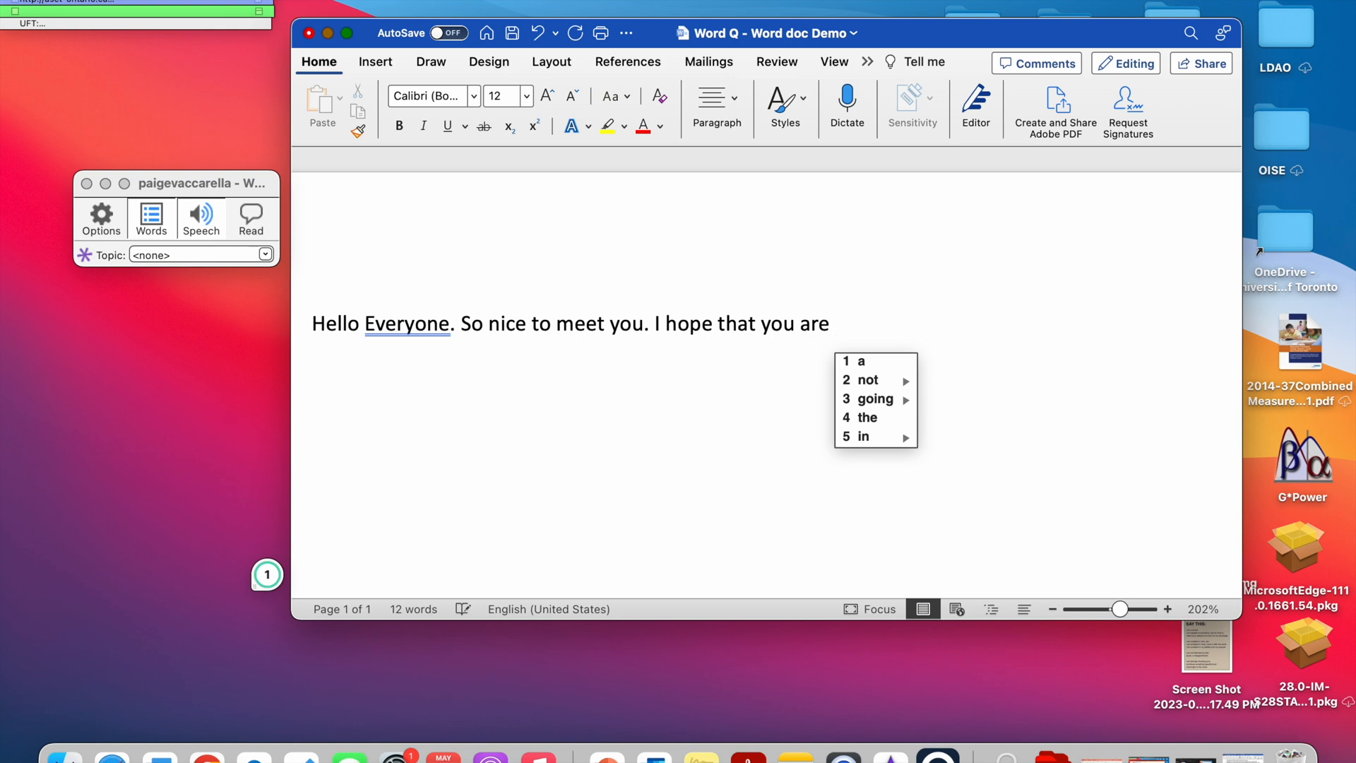
Continue the sentence with the predicted word "excited", then "to", the first suggestion for "l", and "about WordQ!".
type("ex")
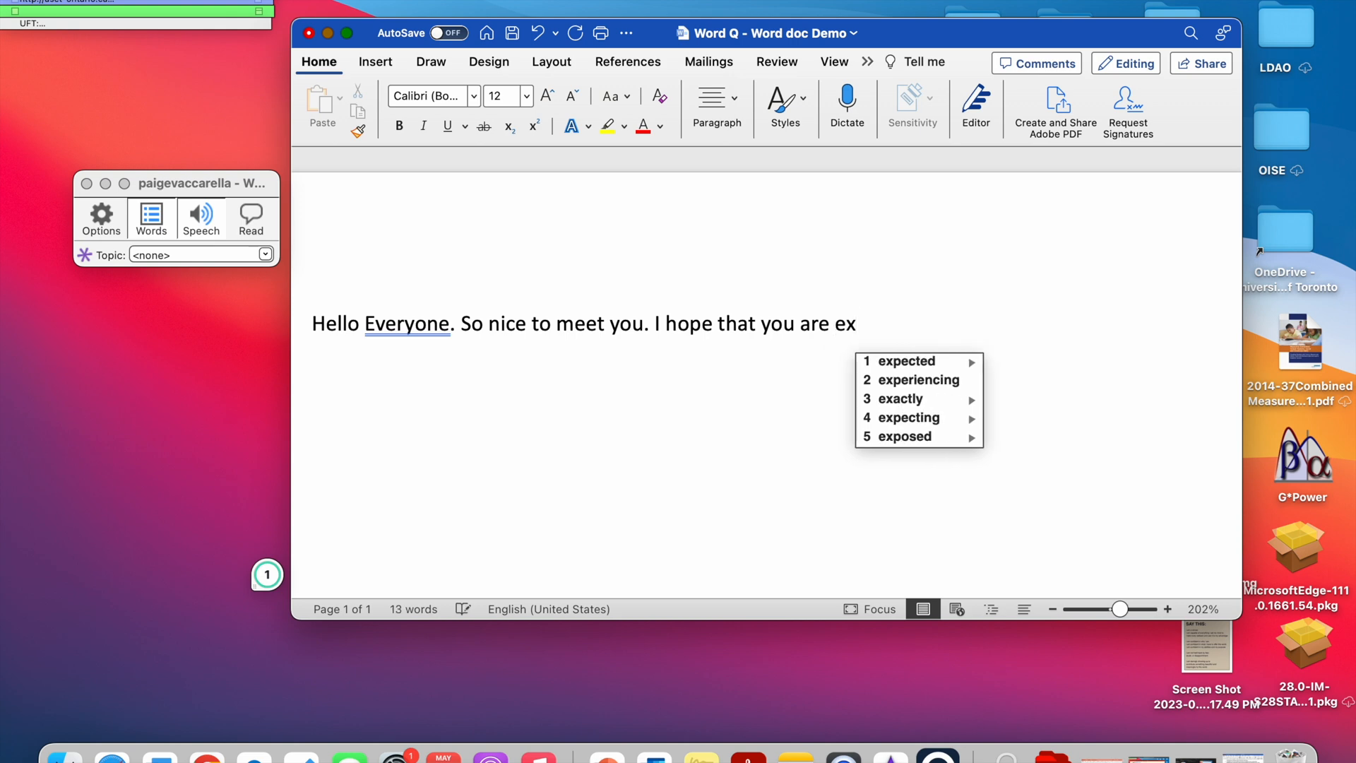
type("c")
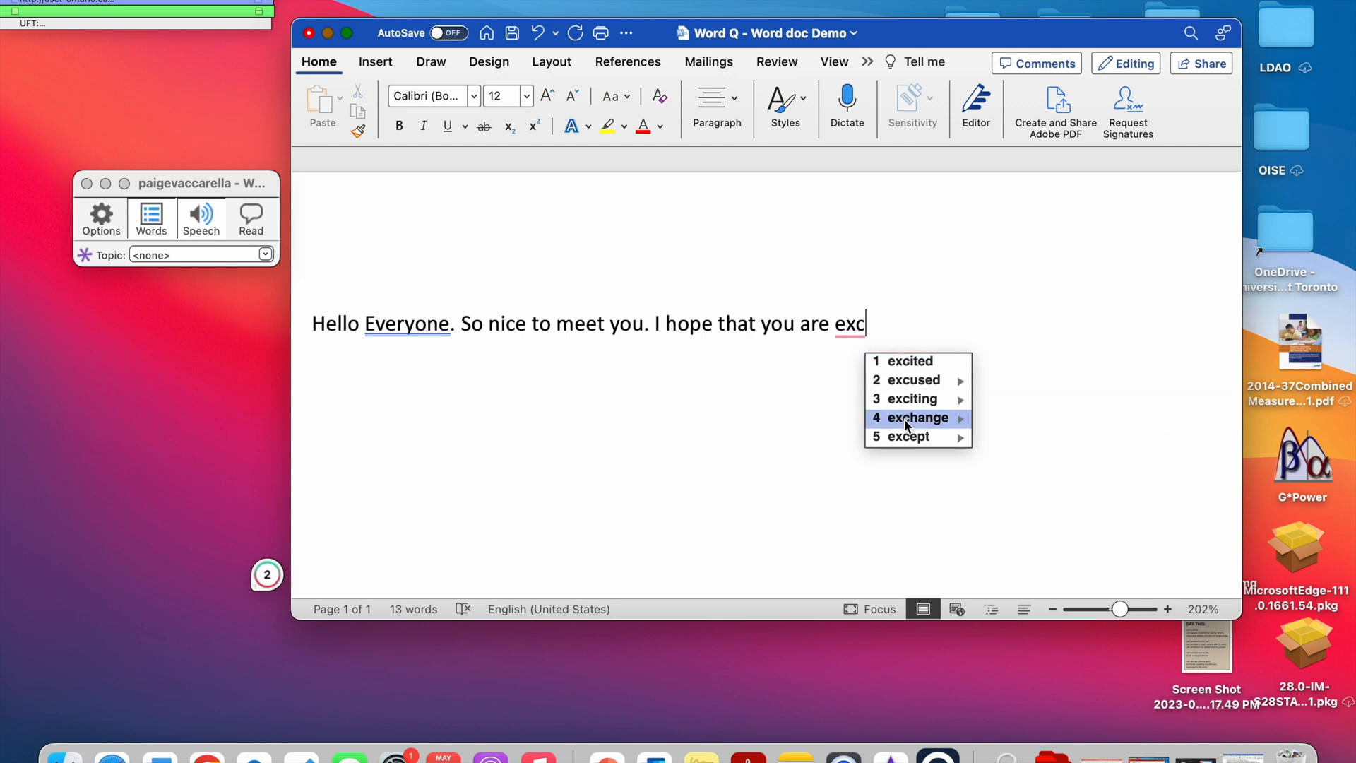
left_click(911, 362)
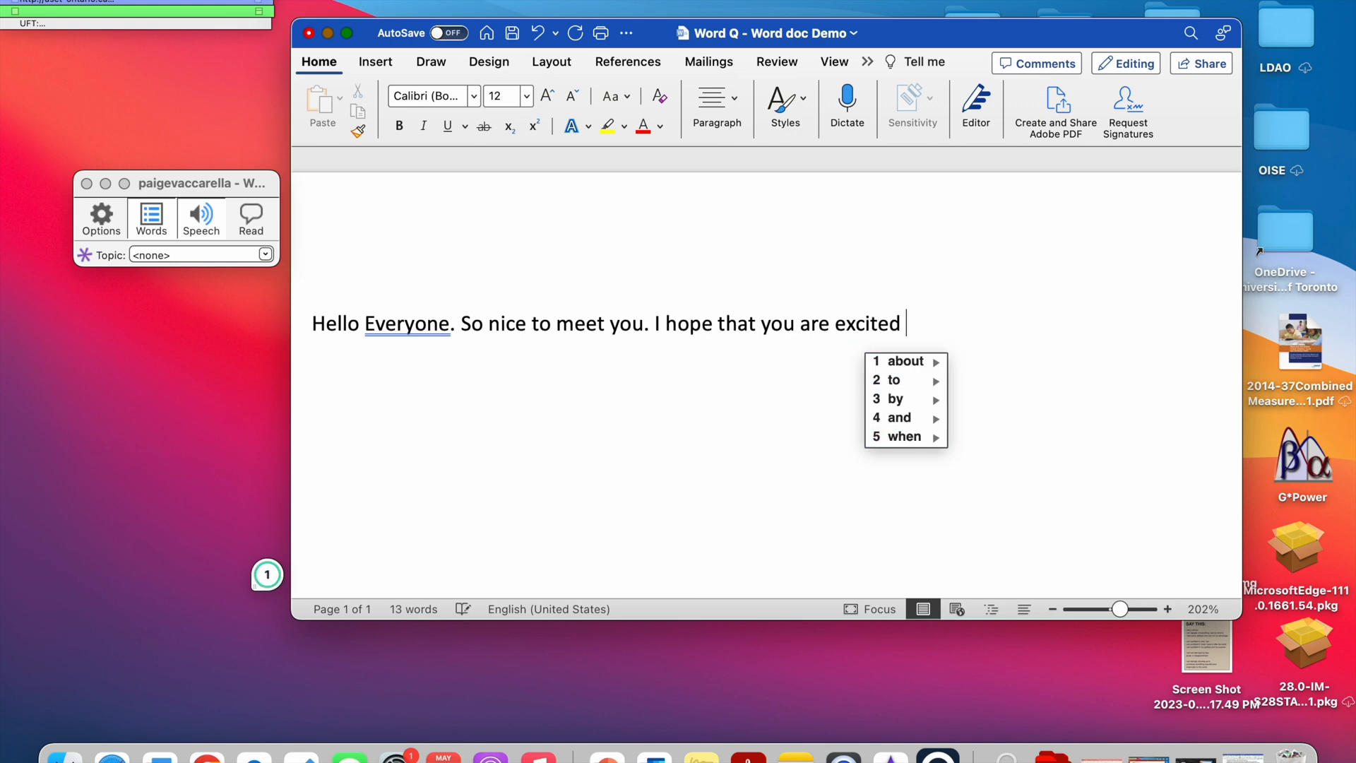
type("to ")
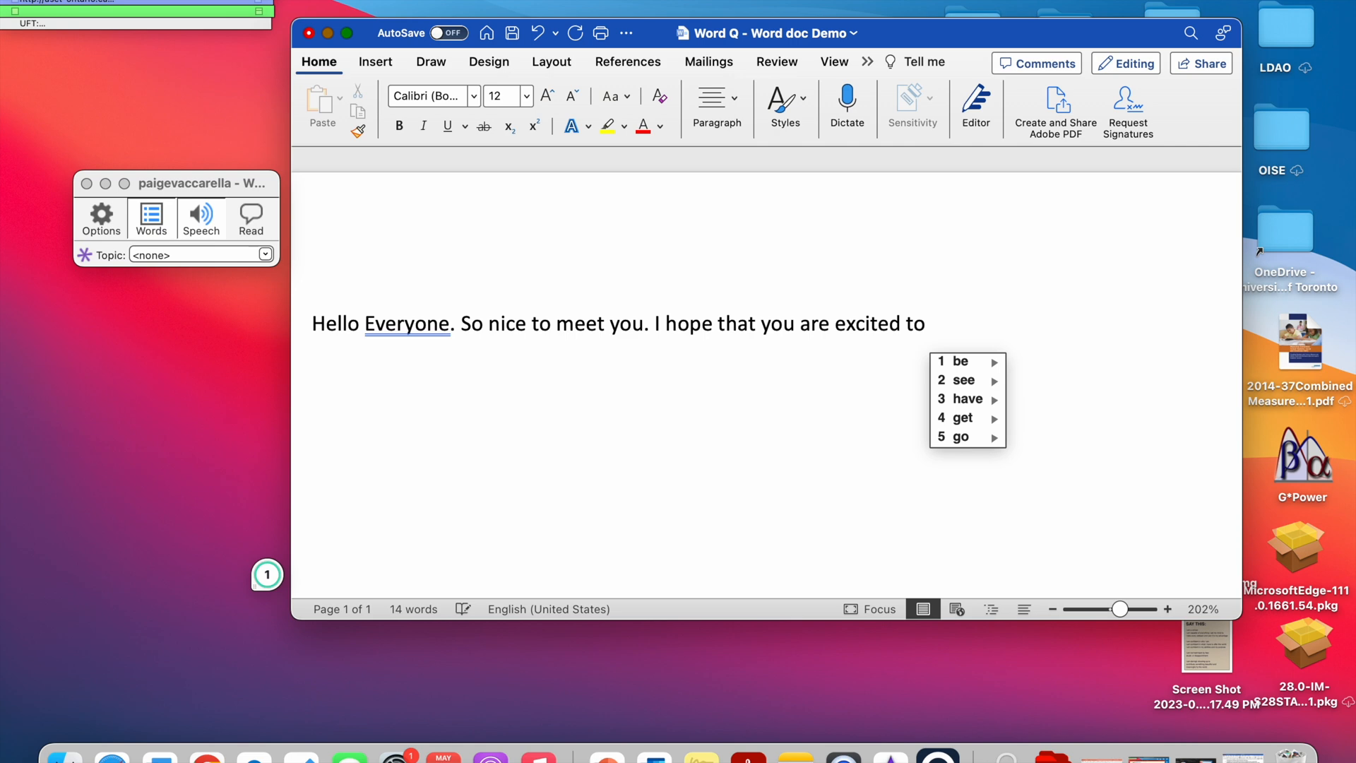
type("l")
left_click(967, 368)
type("about WordQ!")
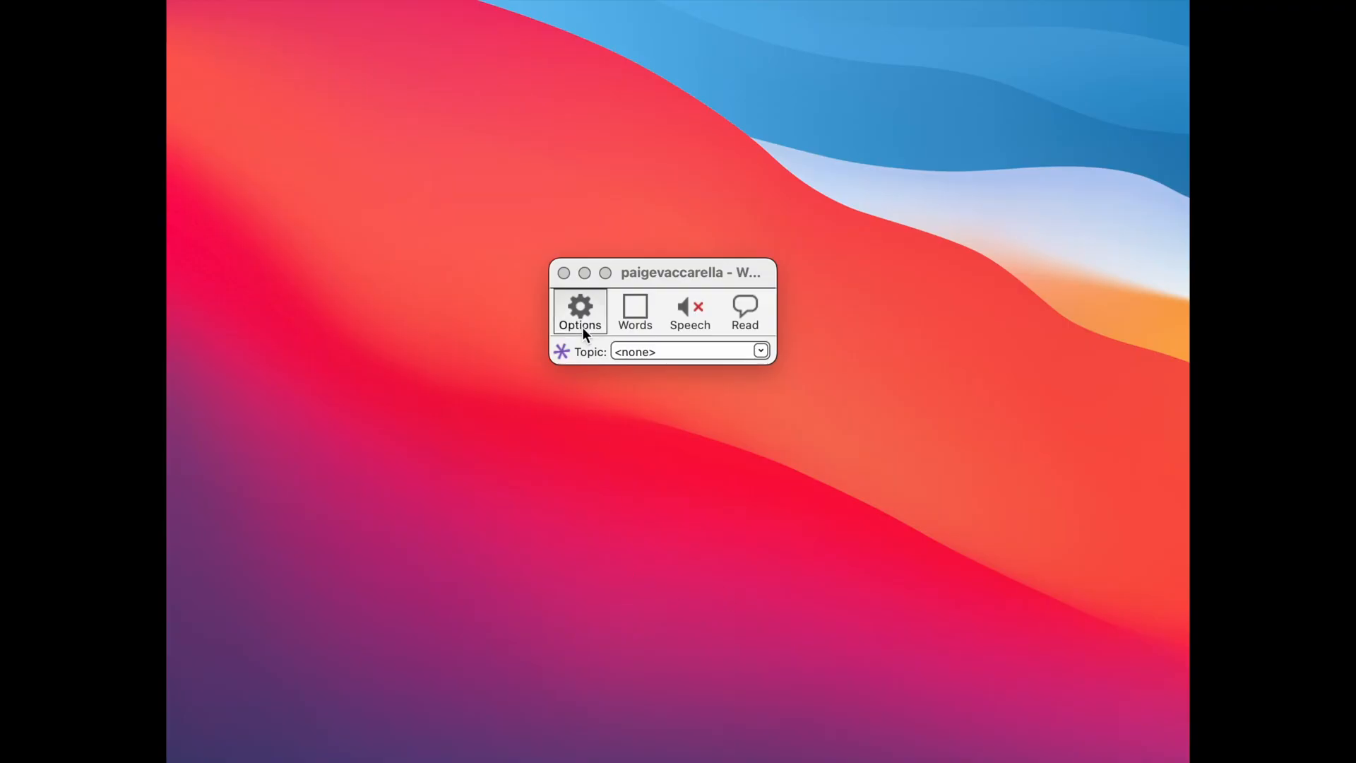
Open the WordQ speech feedback settings and examine the volume, reading speed, list of voices and feedback options.
left_click(584, 321)
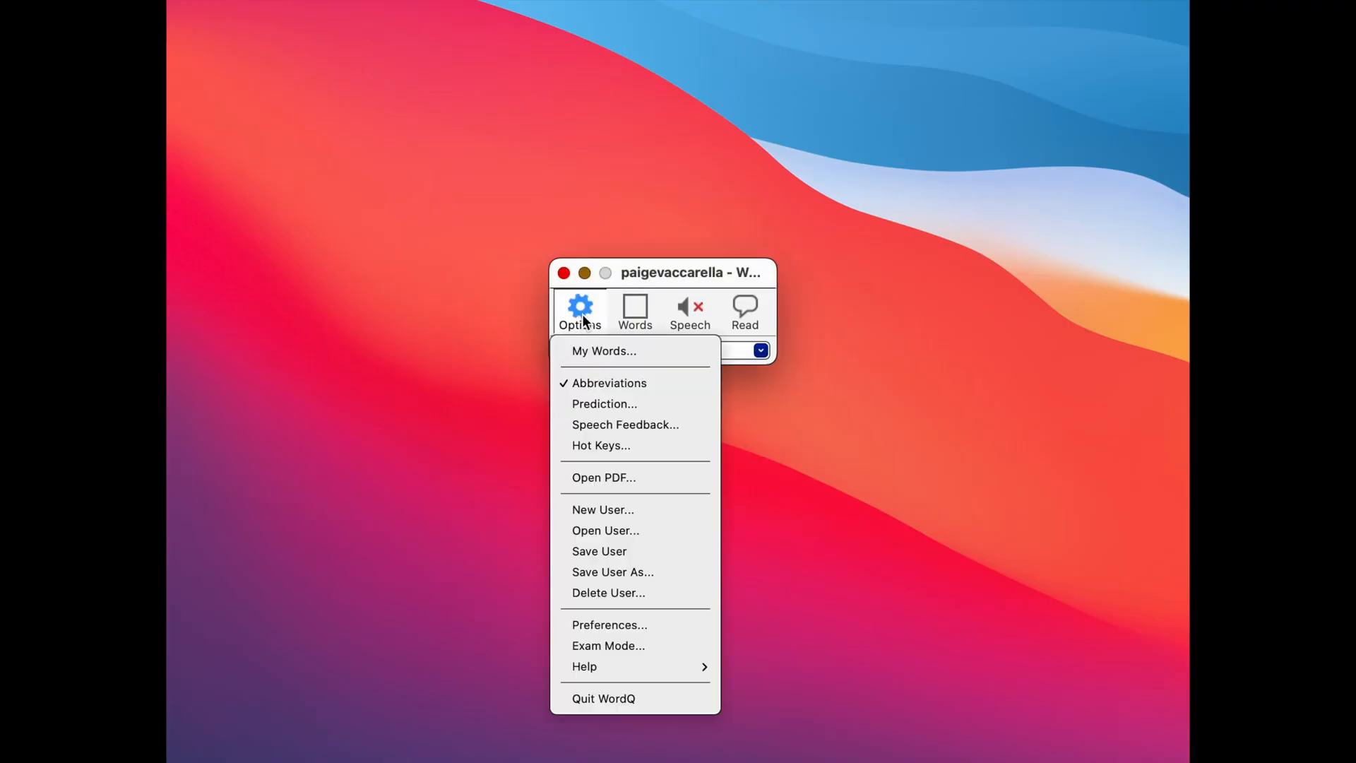
left_click(620, 421)
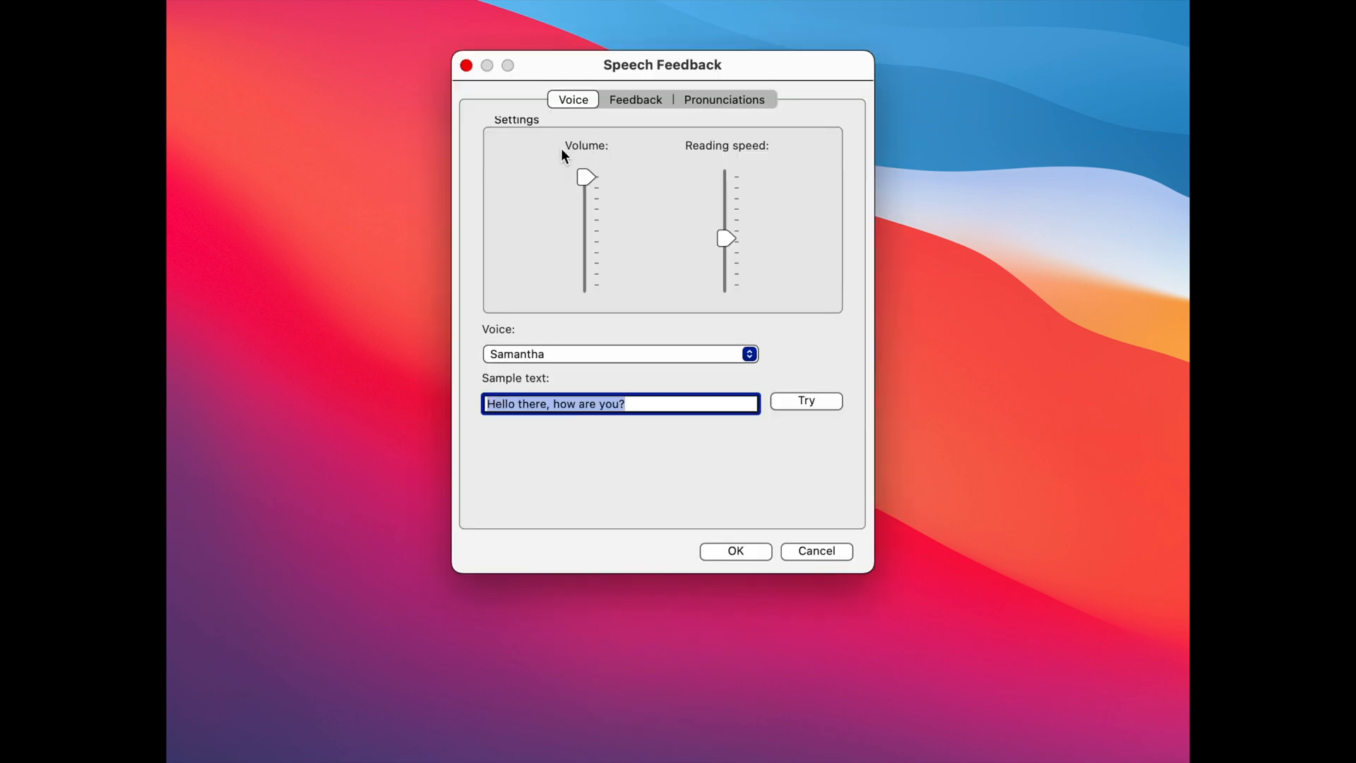
mouse_move(591, 171)
left_mouse_down()
mouse_move(588, 238)
mouse_move(587, 168)
left_mouse_up()
mouse_move(729, 239)
left_mouse_down()
mouse_move(730, 218)
mouse_move(729, 235)
left_mouse_up()
left_click(747, 354)
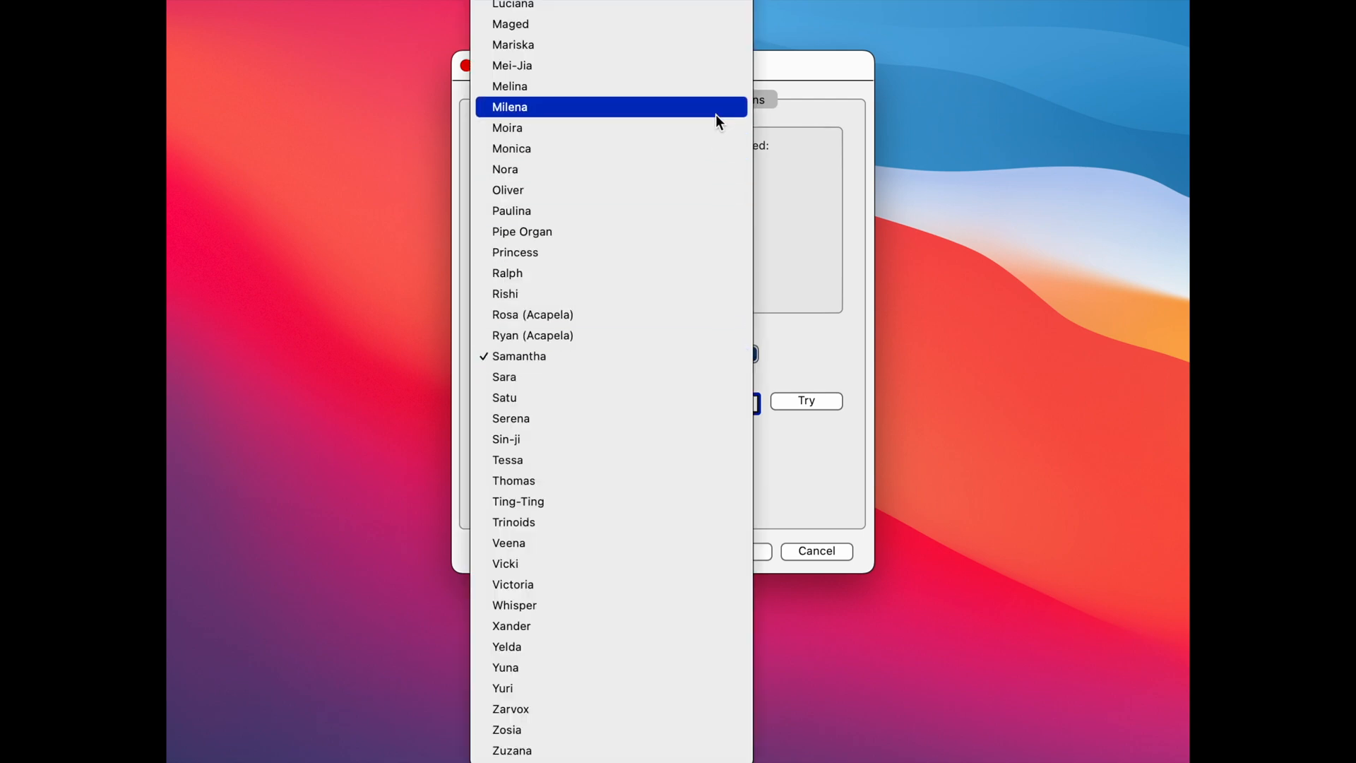
left_click(722, 363)
left_click(647, 99)
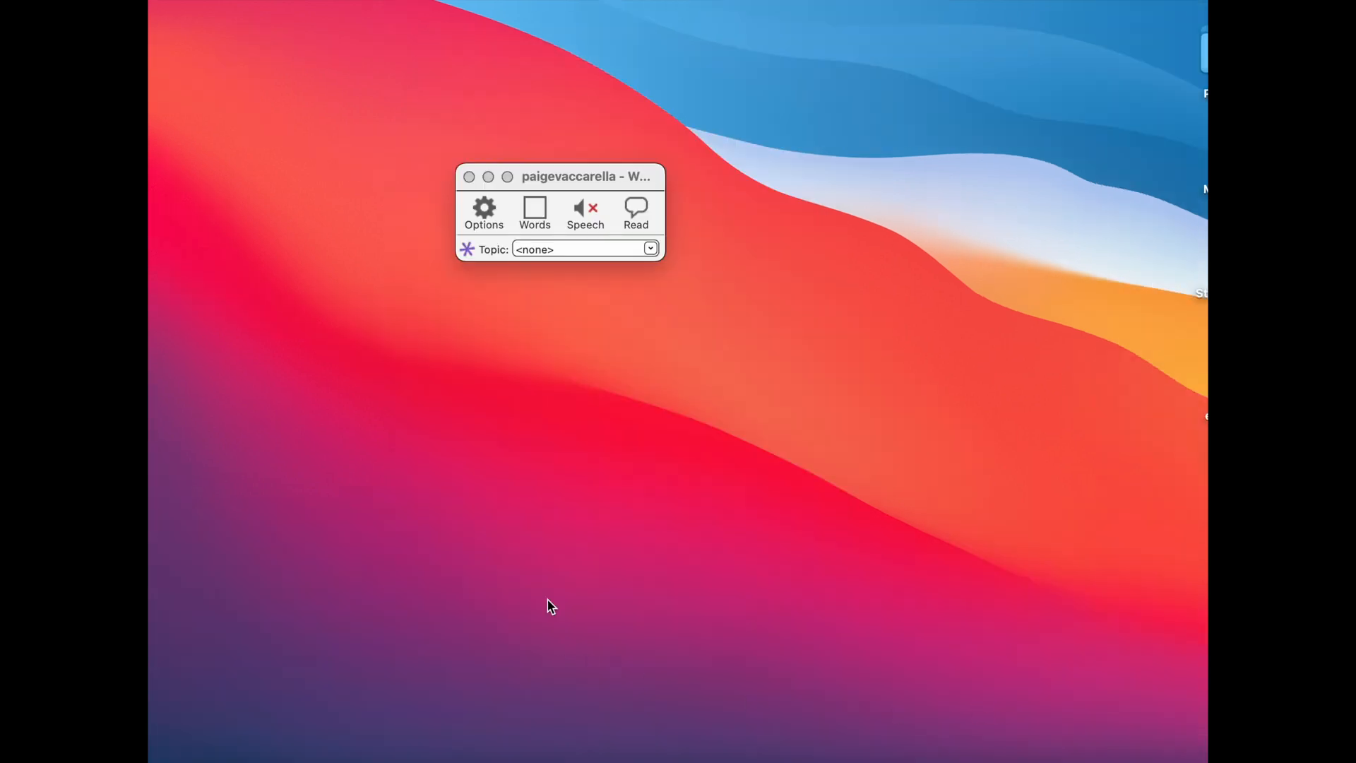
Open WordQ's My Words vocabulary and display the word list of the Dog topic.
left_click(487, 209)
left_click(487, 209)
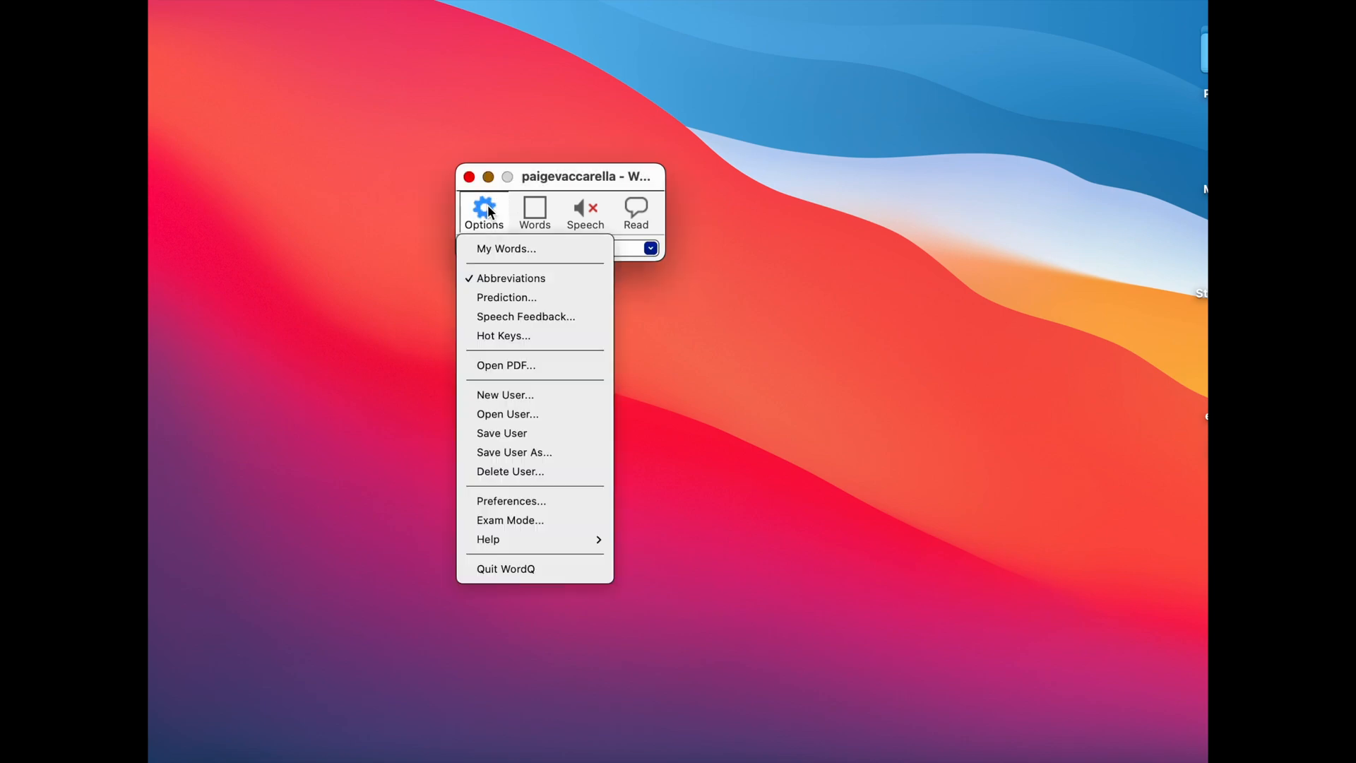
left_click(539, 246)
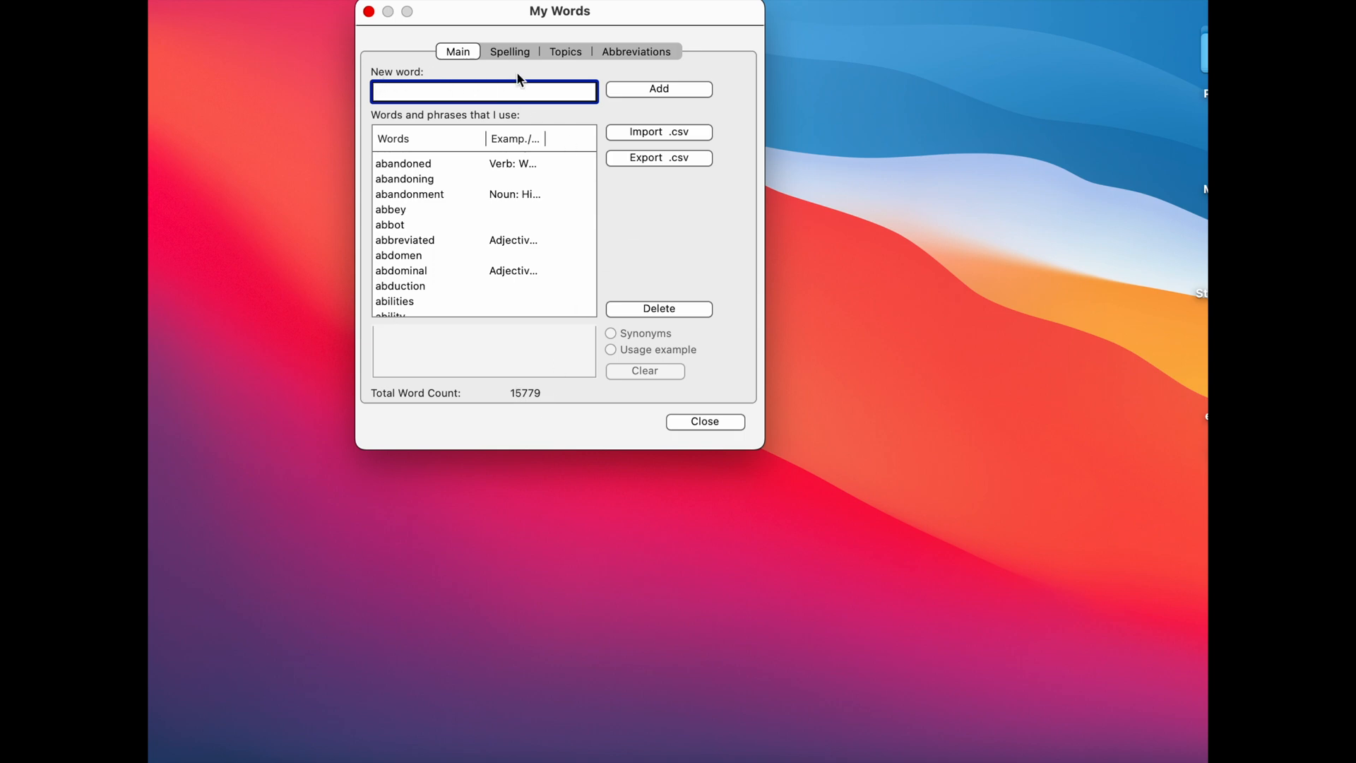
left_click(558, 52)
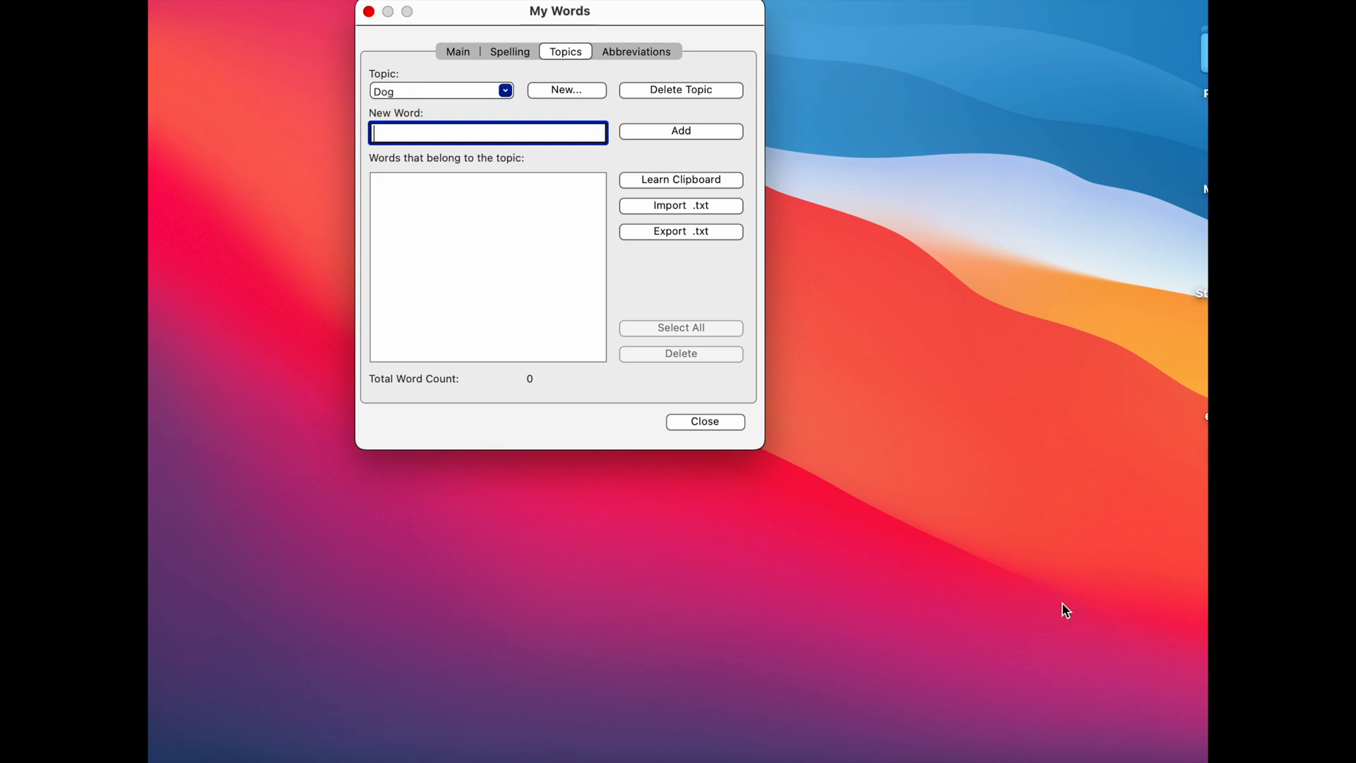
Switch to the Wikipedia article on dogs in Safari and copy its introduction, moving the My Words window clear of the text.
left_click(1130, 759)
left_click_drag(1149, 37, 974, 36)
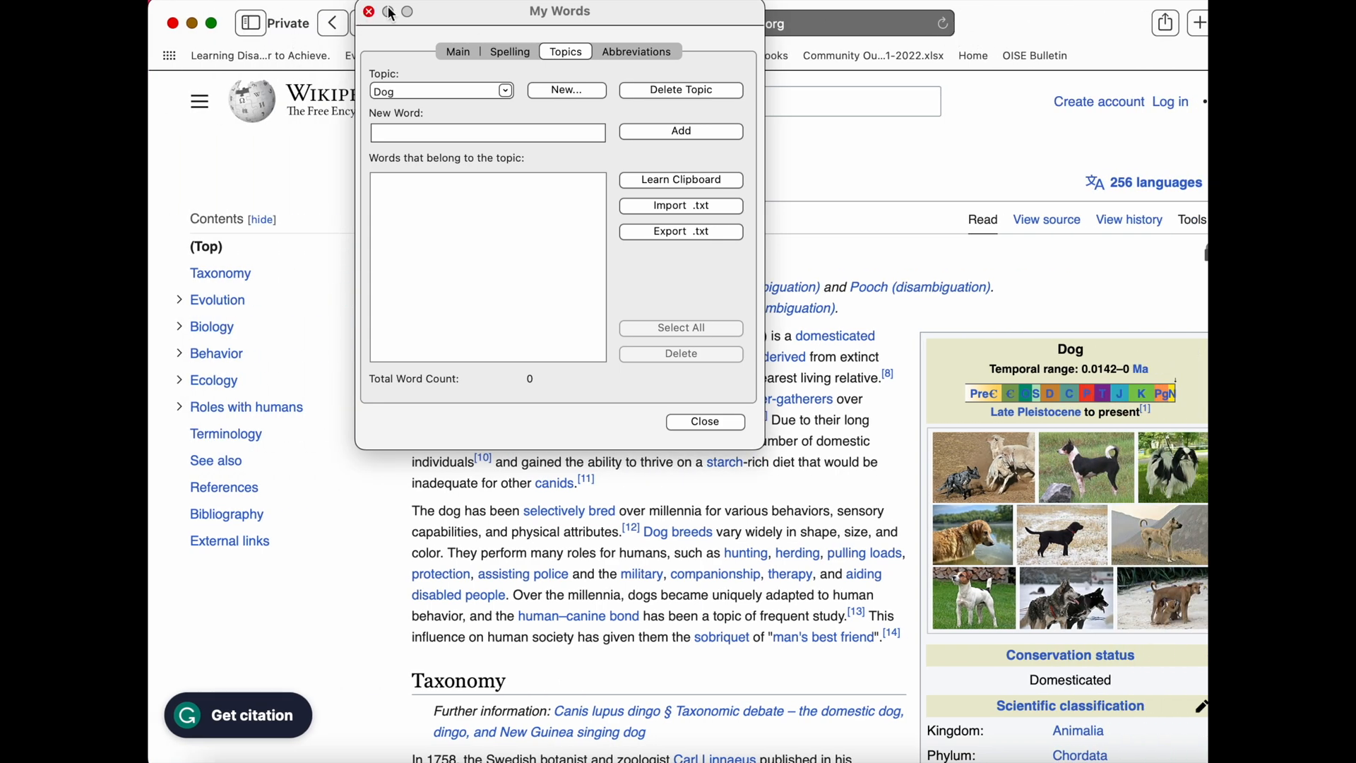
left_click_drag(472, 16, 994, 111)
left_click(437, 304)
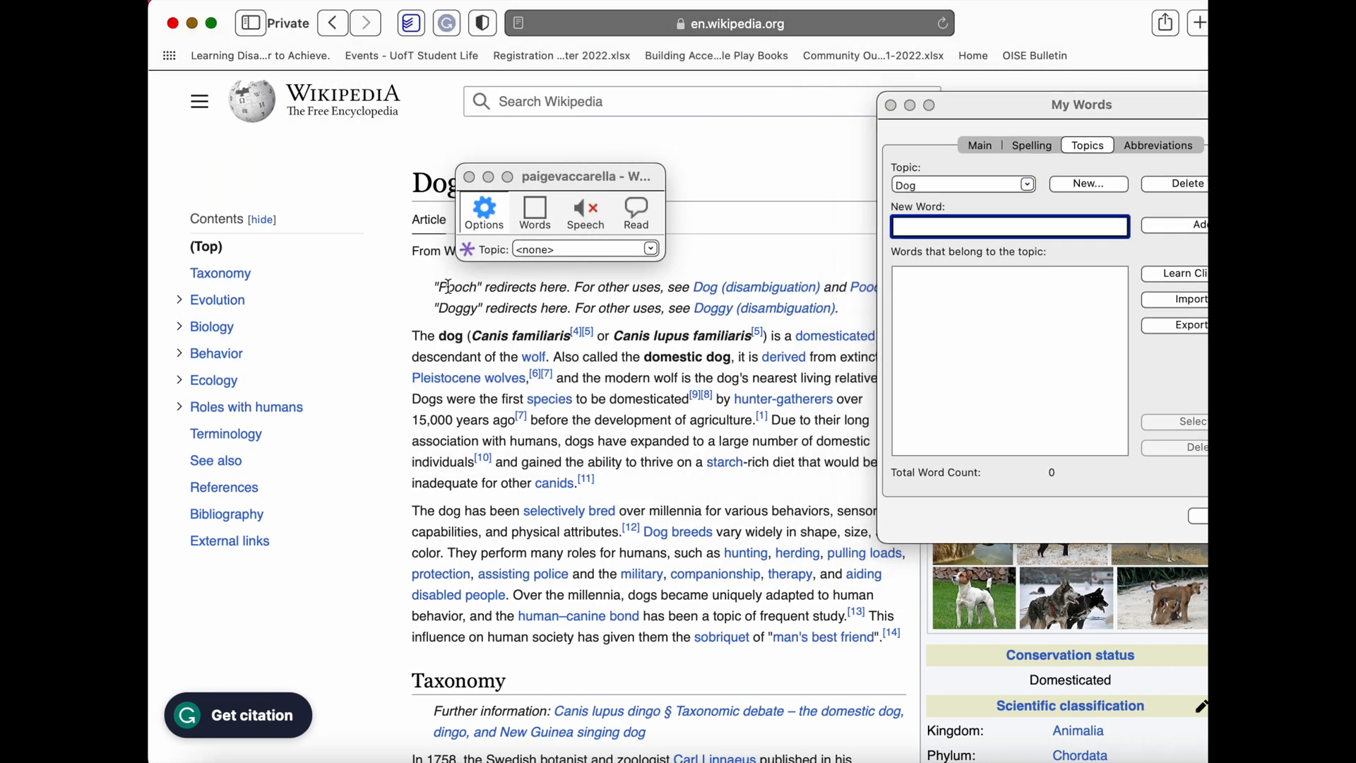
left_click_drag(439, 288, 897, 643)
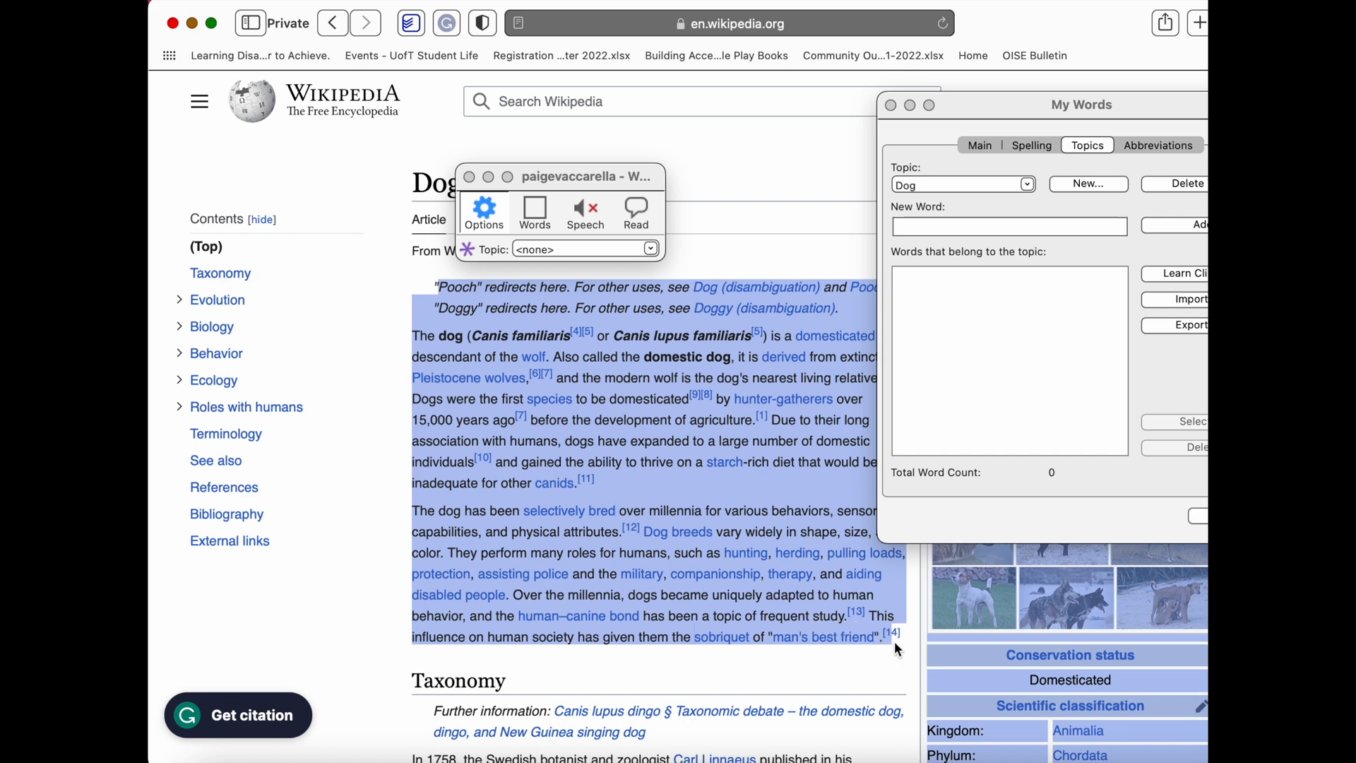
left_click(1001, 147)
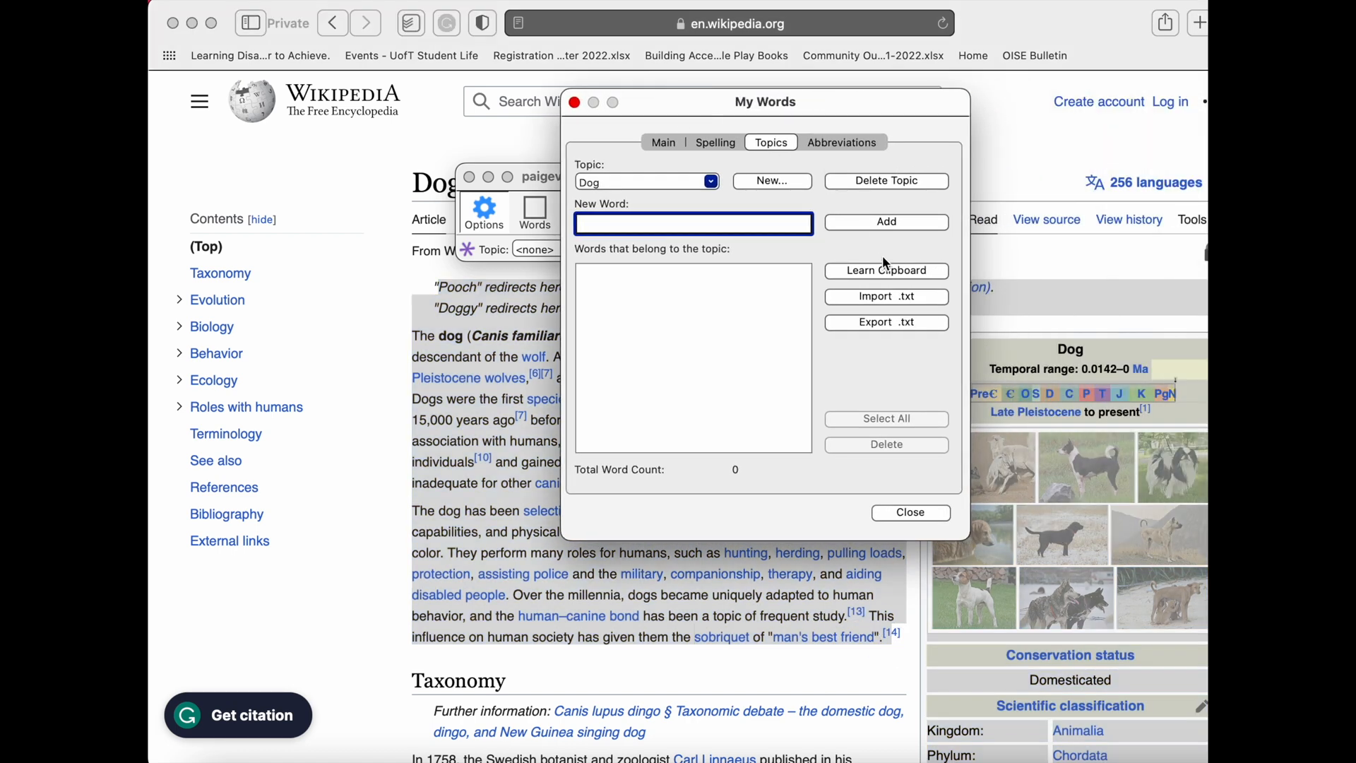
Learn the words from the clipboard text into the Dog topic, accept them, and look through the topic's word list and the abbreviations.
left_click(887, 278)
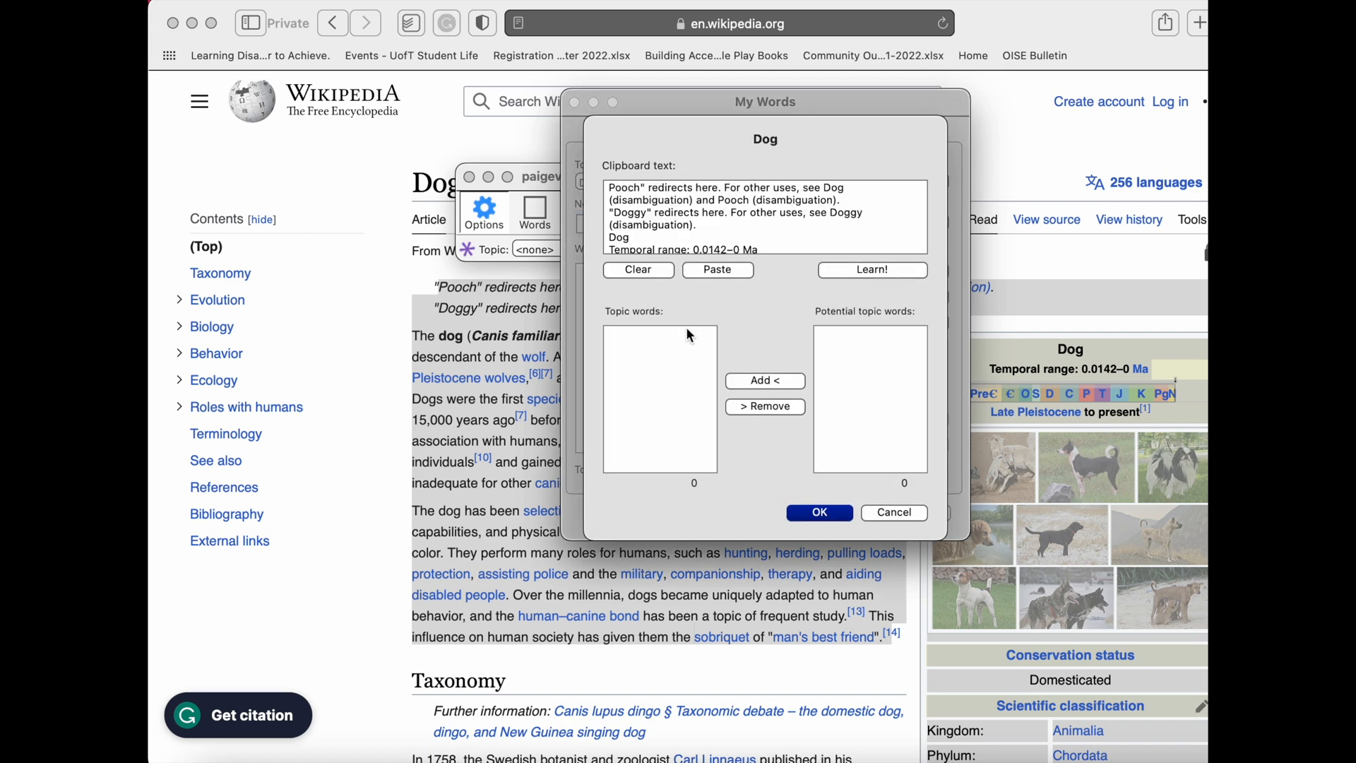
left_click(876, 270)
scroll(650, 385, "down", 8)
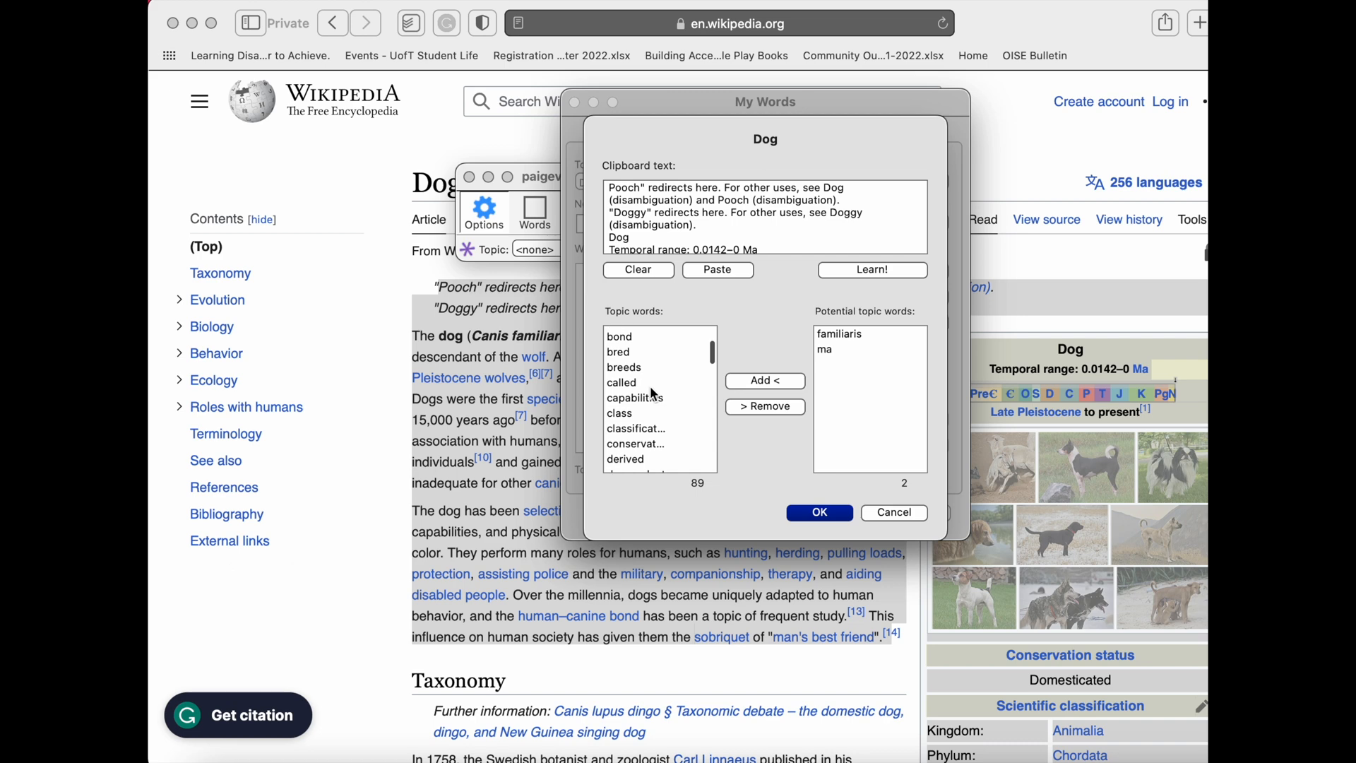
left_click(837, 513)
scroll(778, 350, "down", 10)
scroll(779, 349, "down", 3)
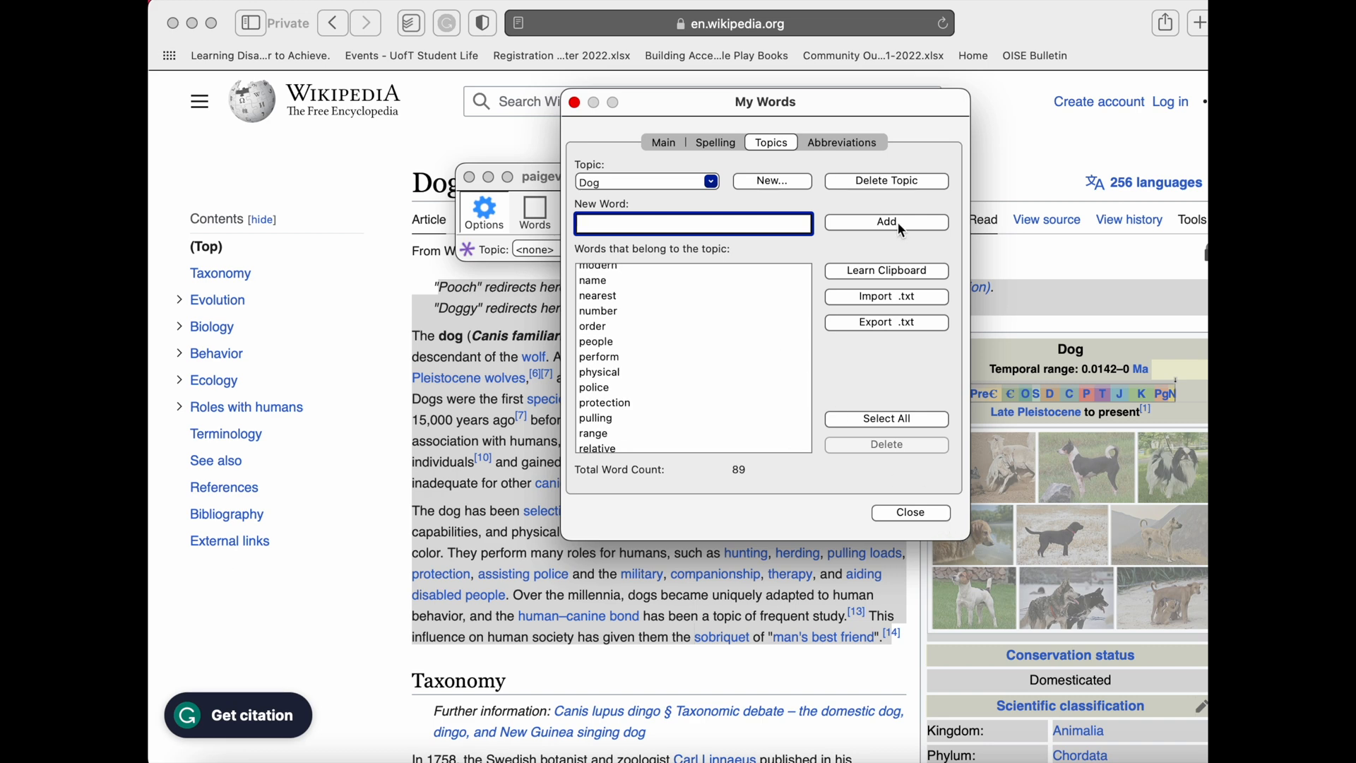
left_click(869, 147)
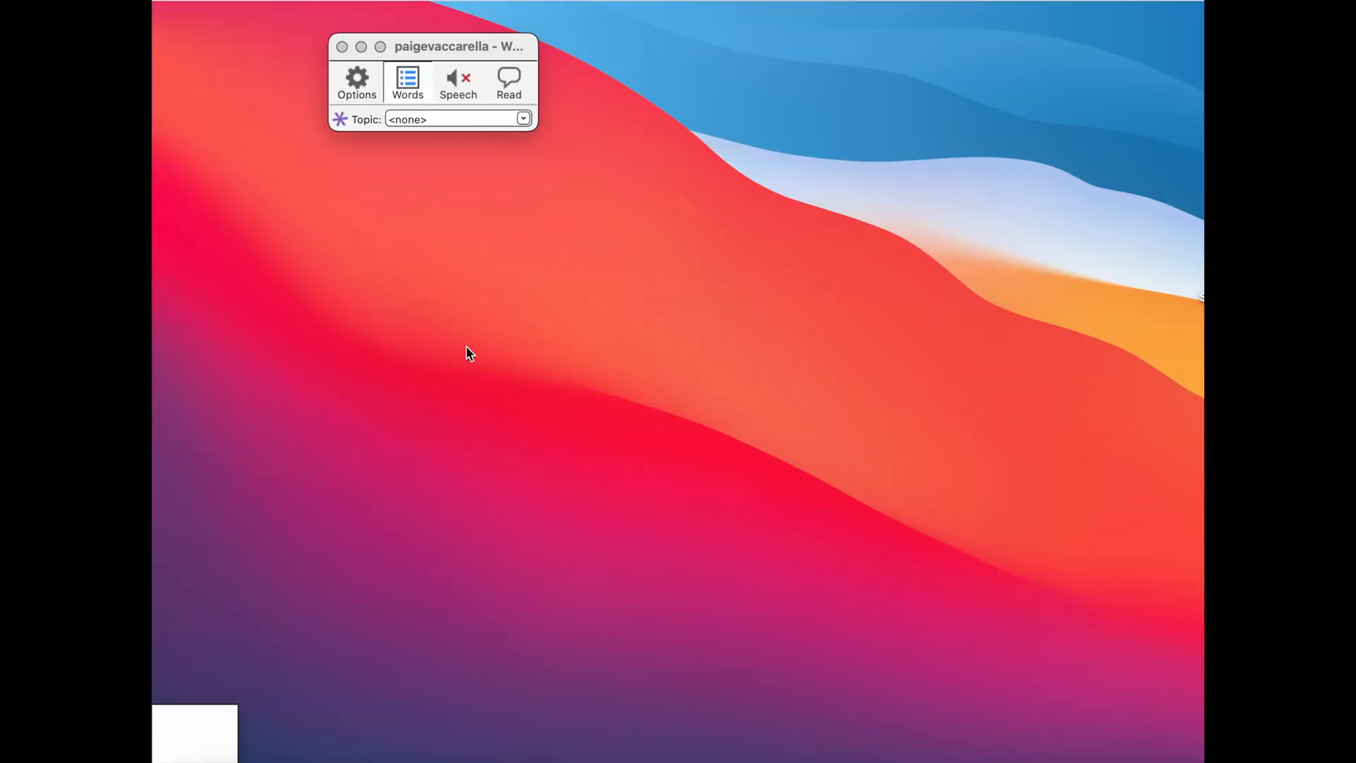
Set the number of words in WordQ's prediction list to 7, check the available font sizes and accept the settings.
left_click(357, 83)
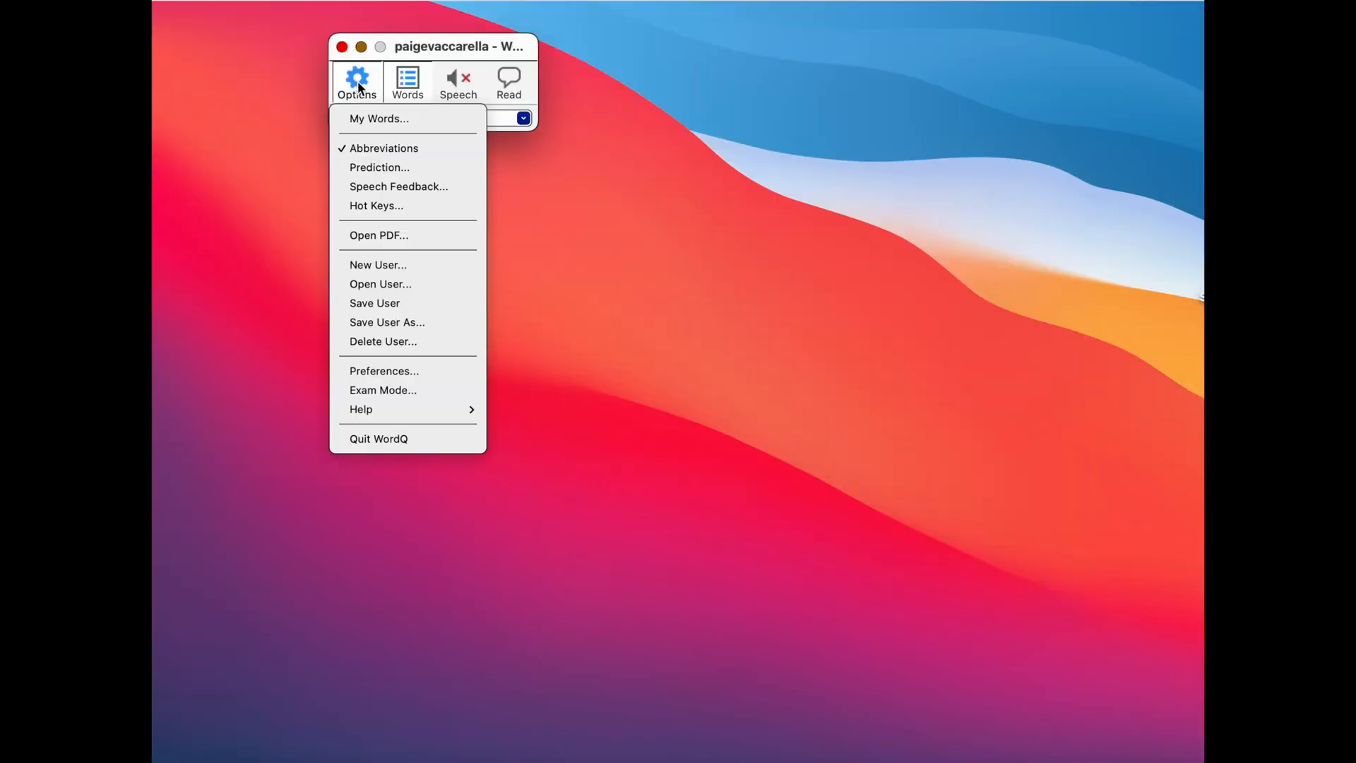
left_click(386, 170)
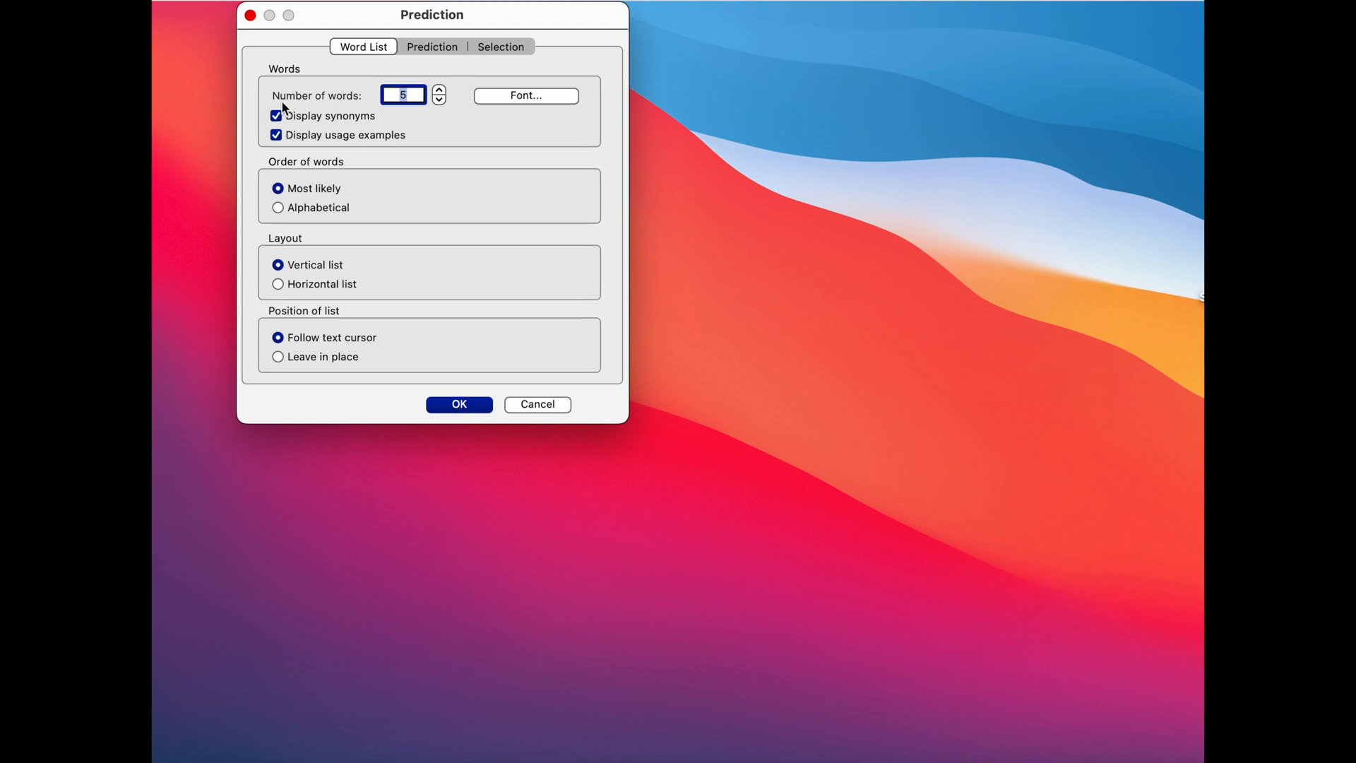
left_click(440, 89)
left_click(440, 89)
left_click(521, 99)
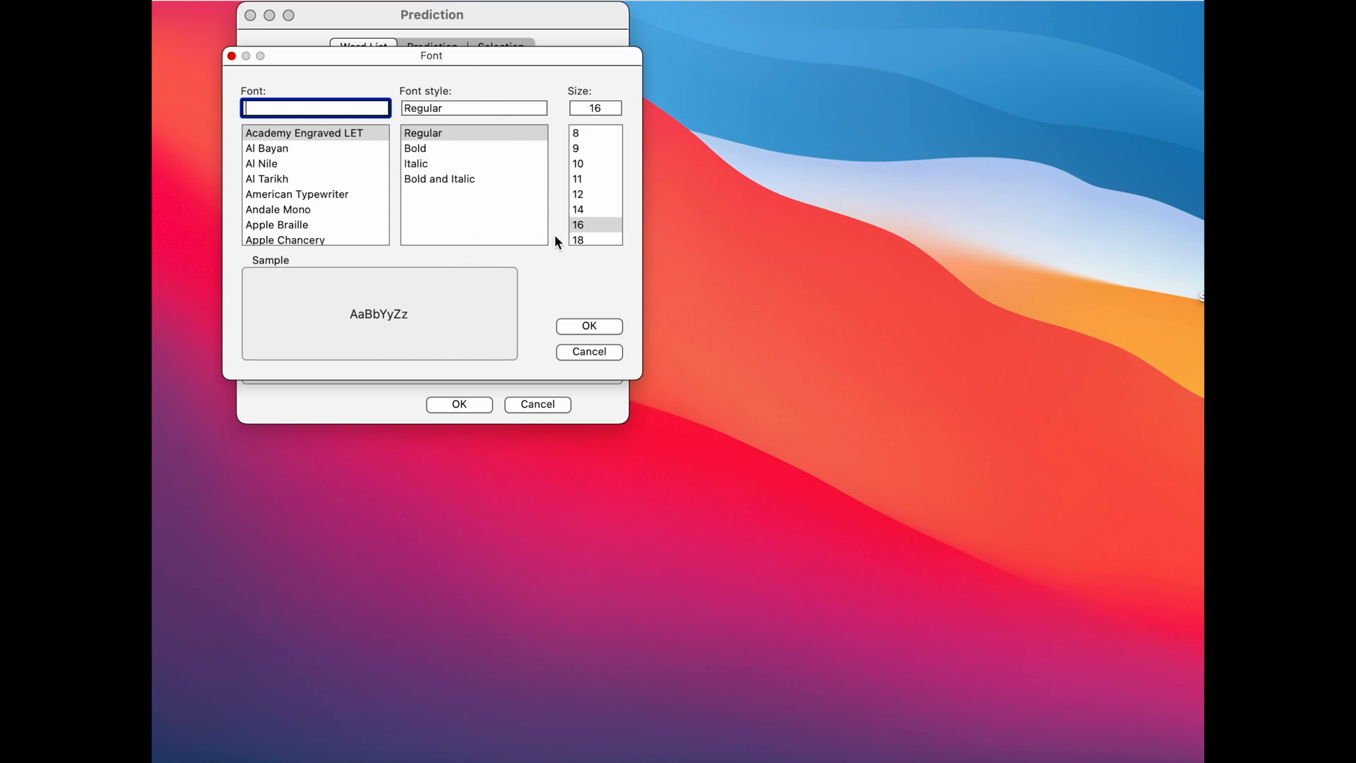
scroll(586, 231, "down", 5)
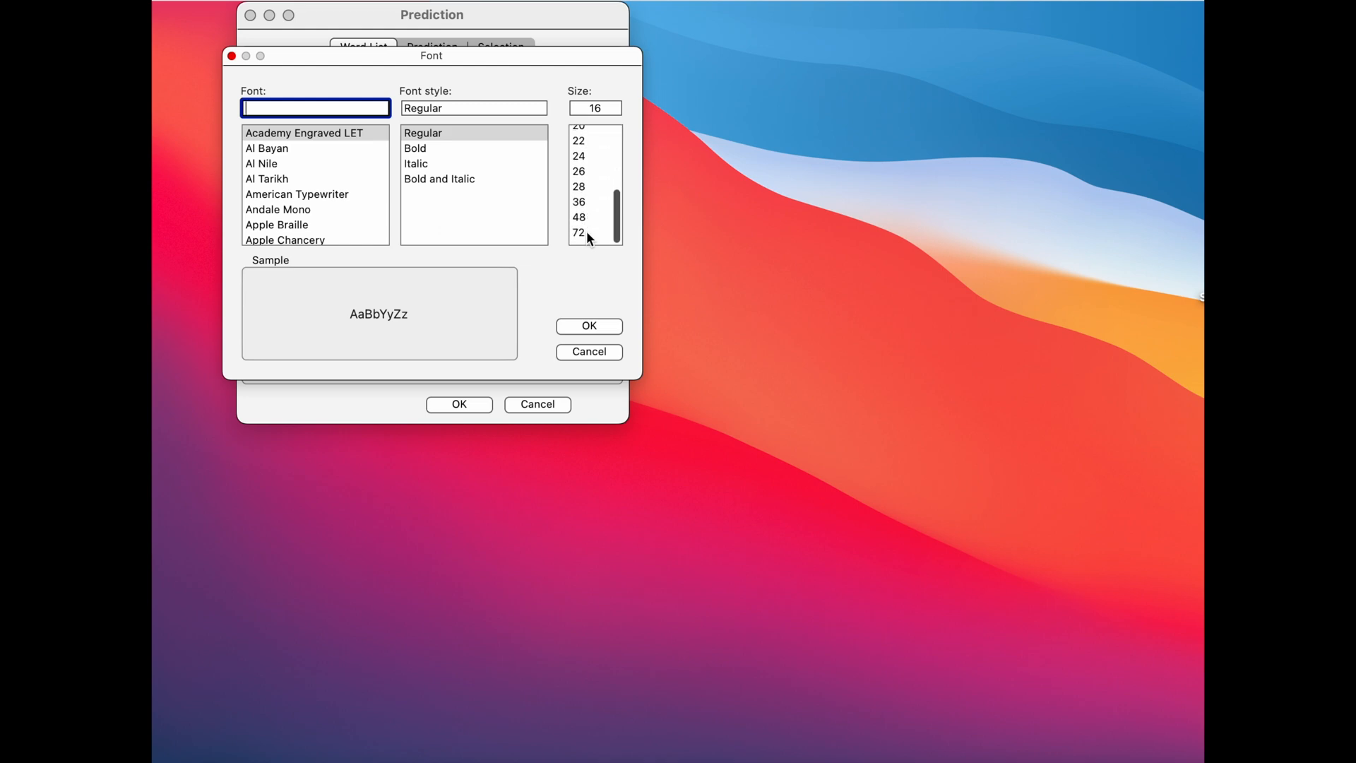
left_click(602, 326)
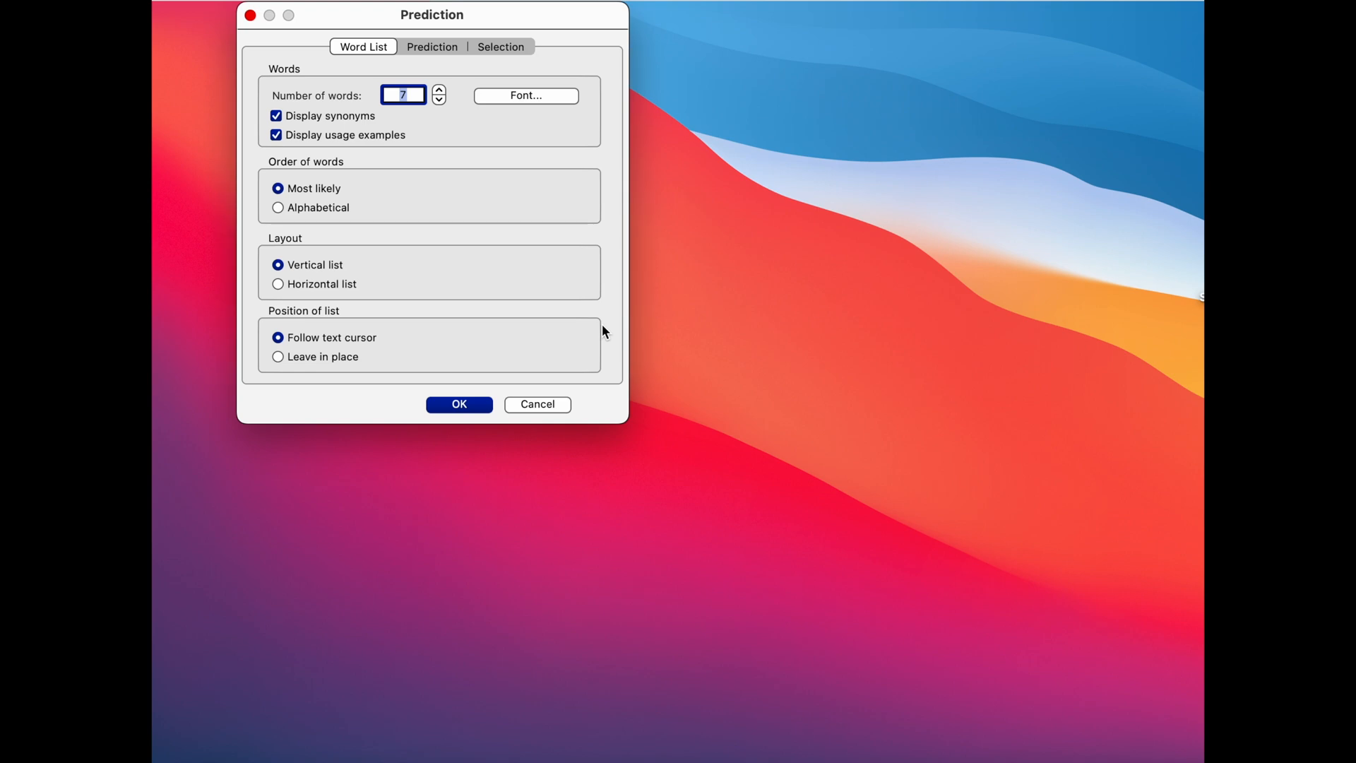
left_click(480, 406)
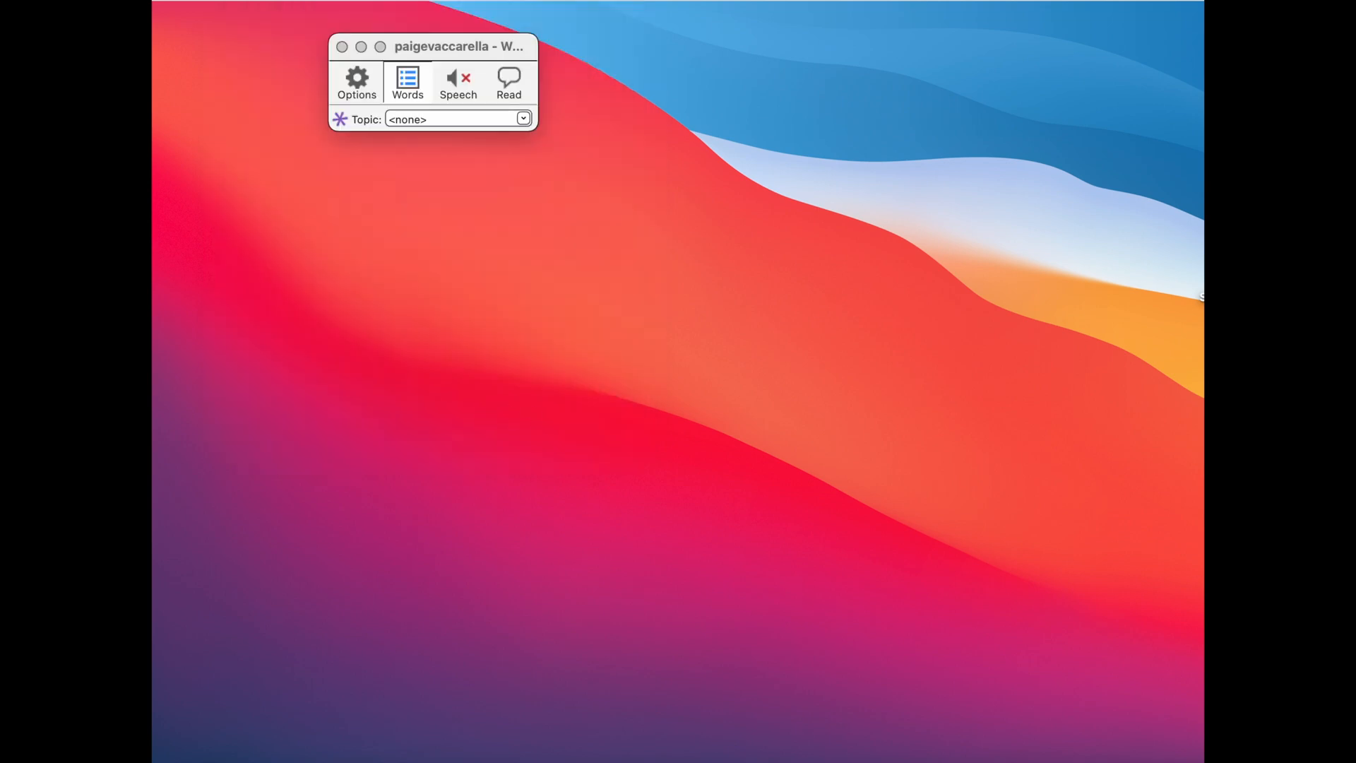
In the Word demo document, write "The" from the predictions under "Usage Example:", begin a word with "d" and view the usage examples for "dog".
left_click(1257, 757)
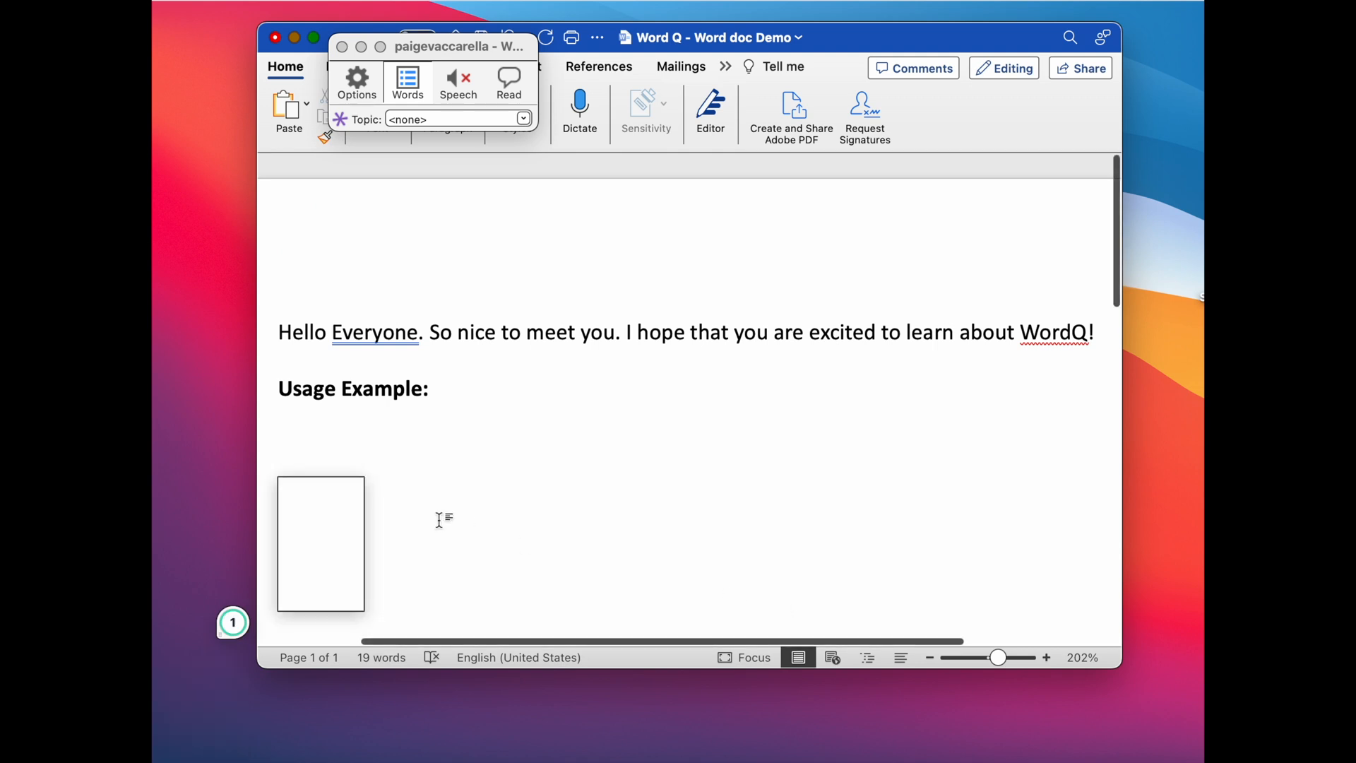
type("Th")
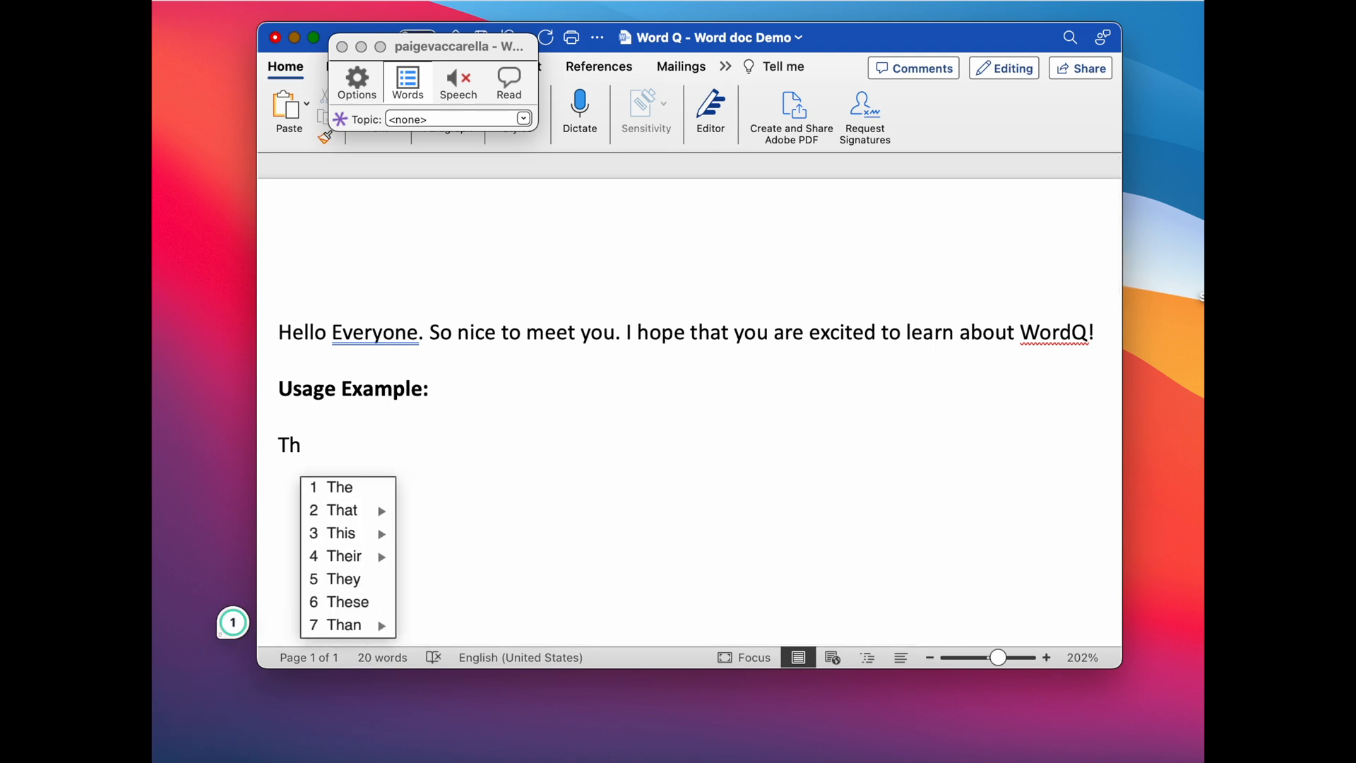
left_click(340, 495)
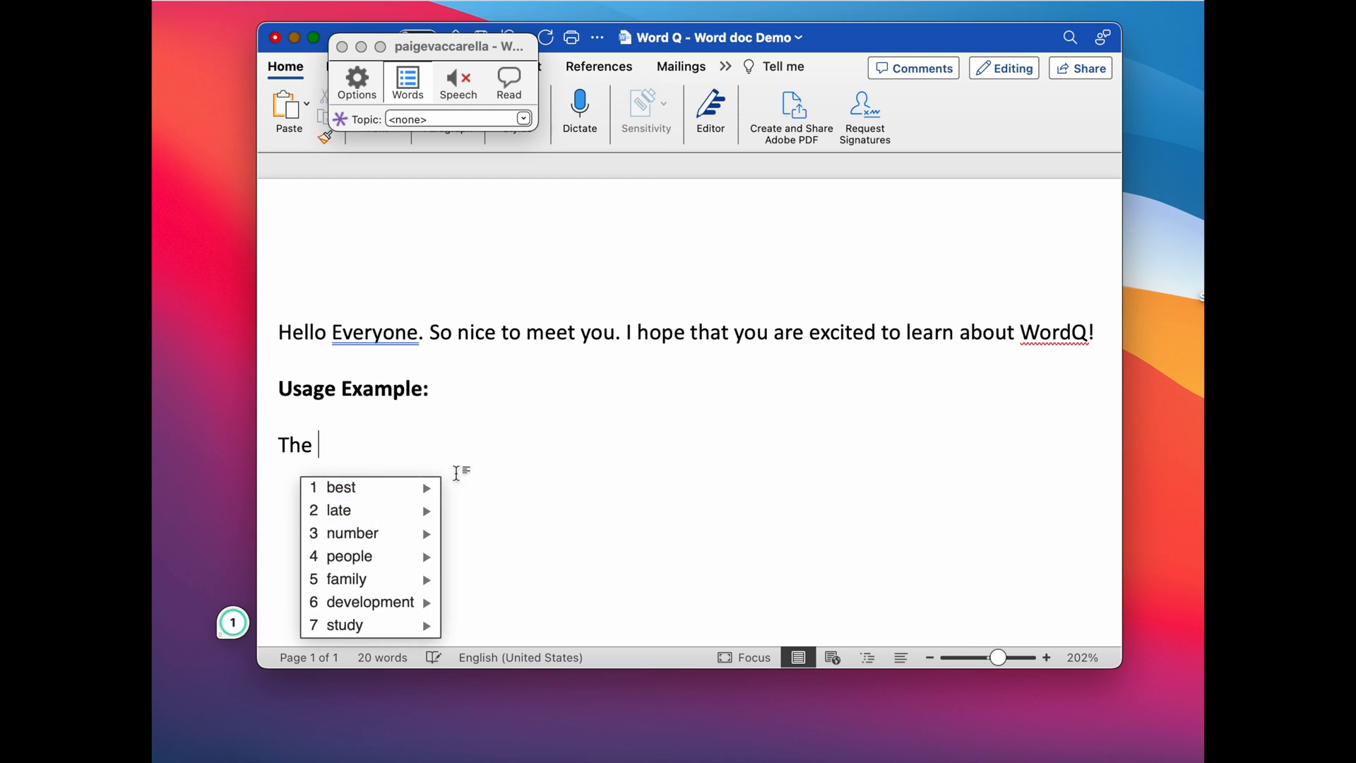
type("d")
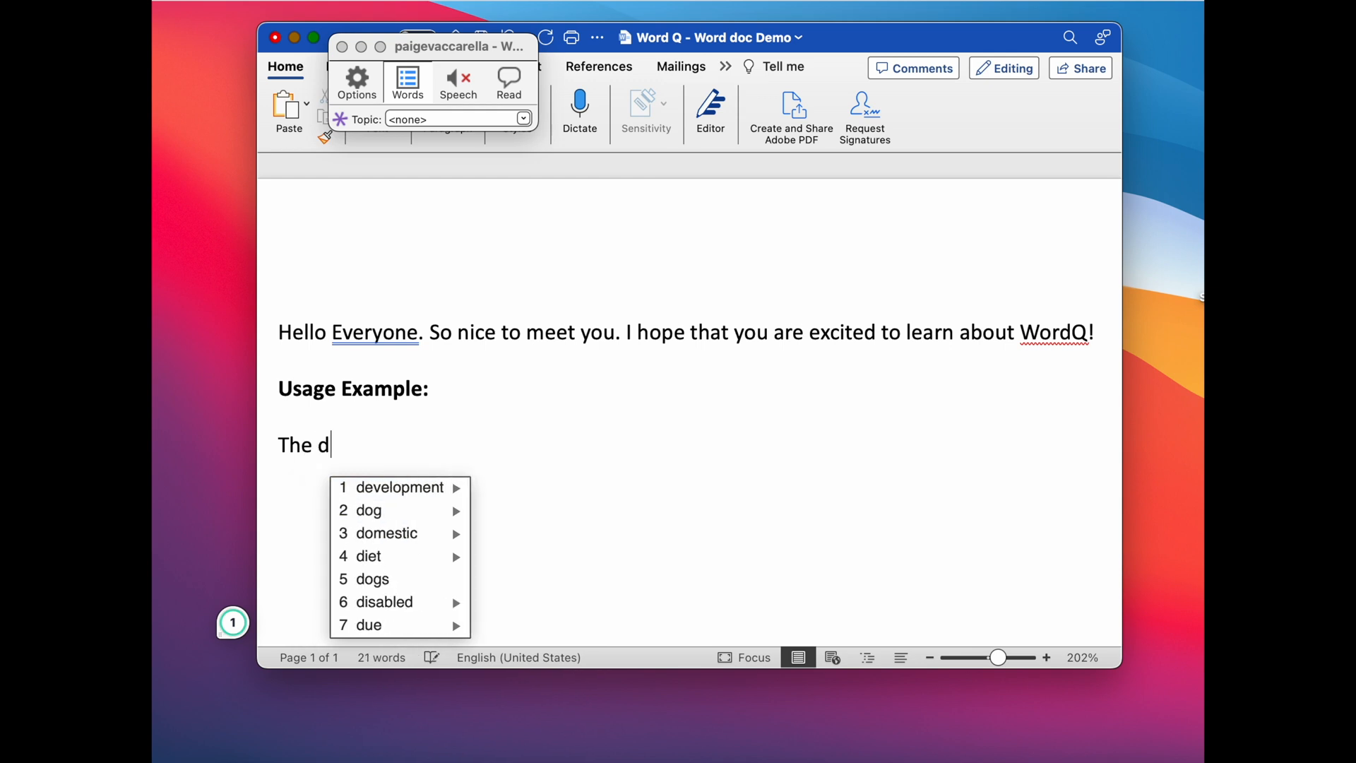
mouse_move(449, 519)
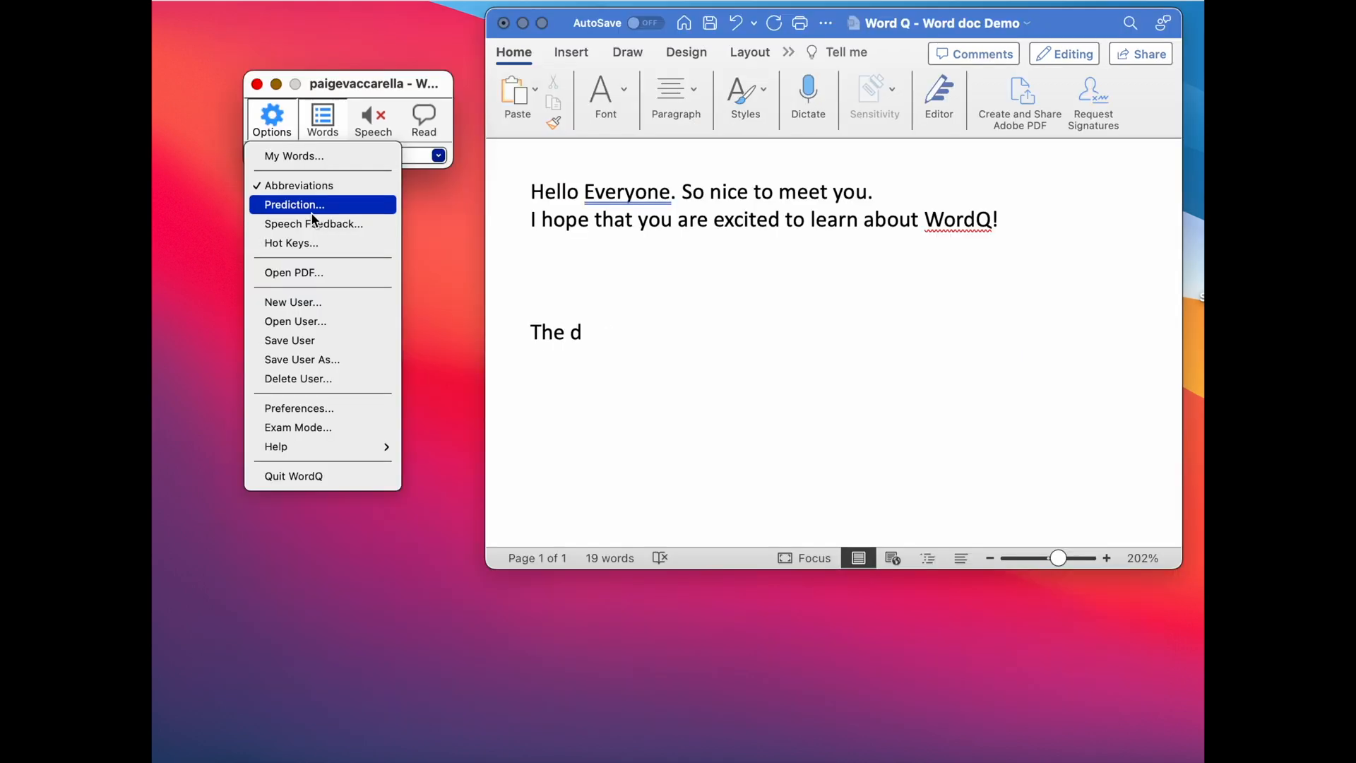
Set the position of the prediction list to "Leave in place" and accept the prediction settings.
left_click(311, 212)
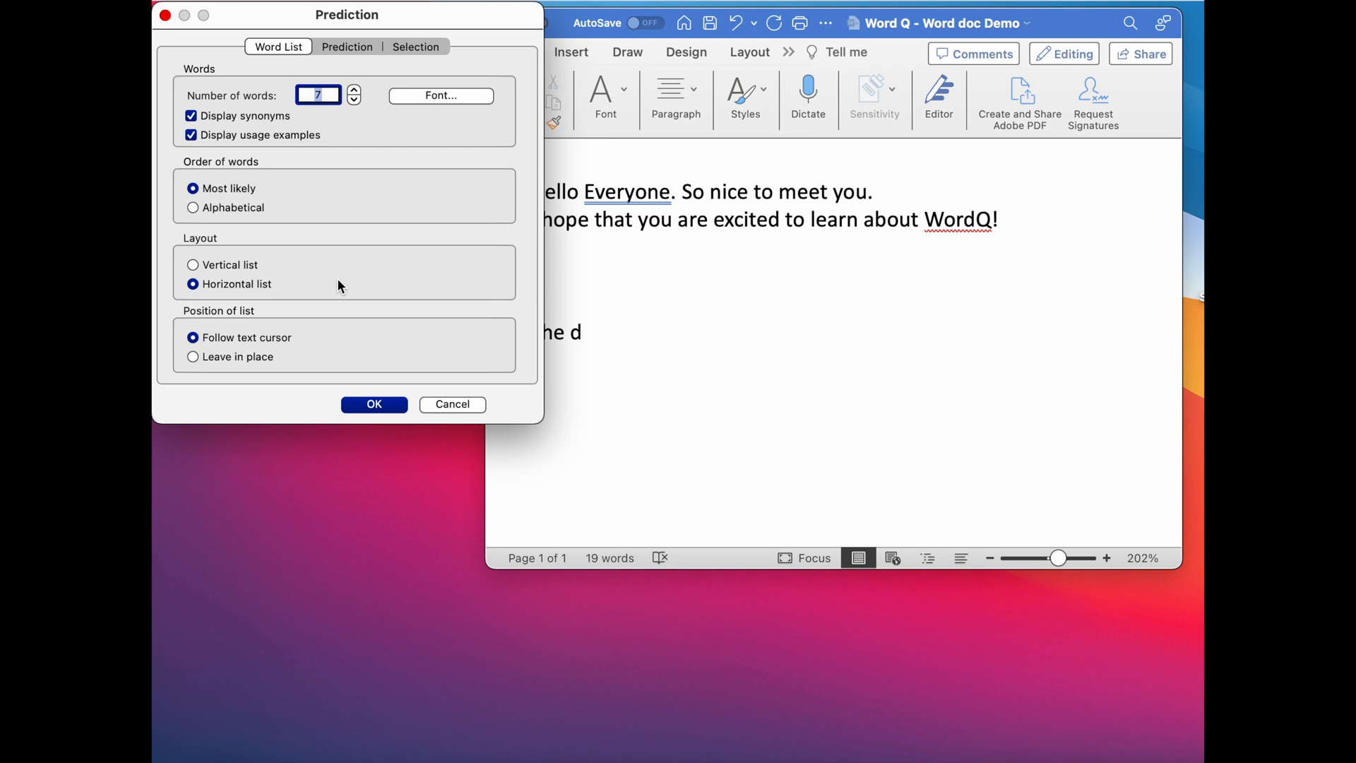
left_click(193, 357)
left_click(375, 404)
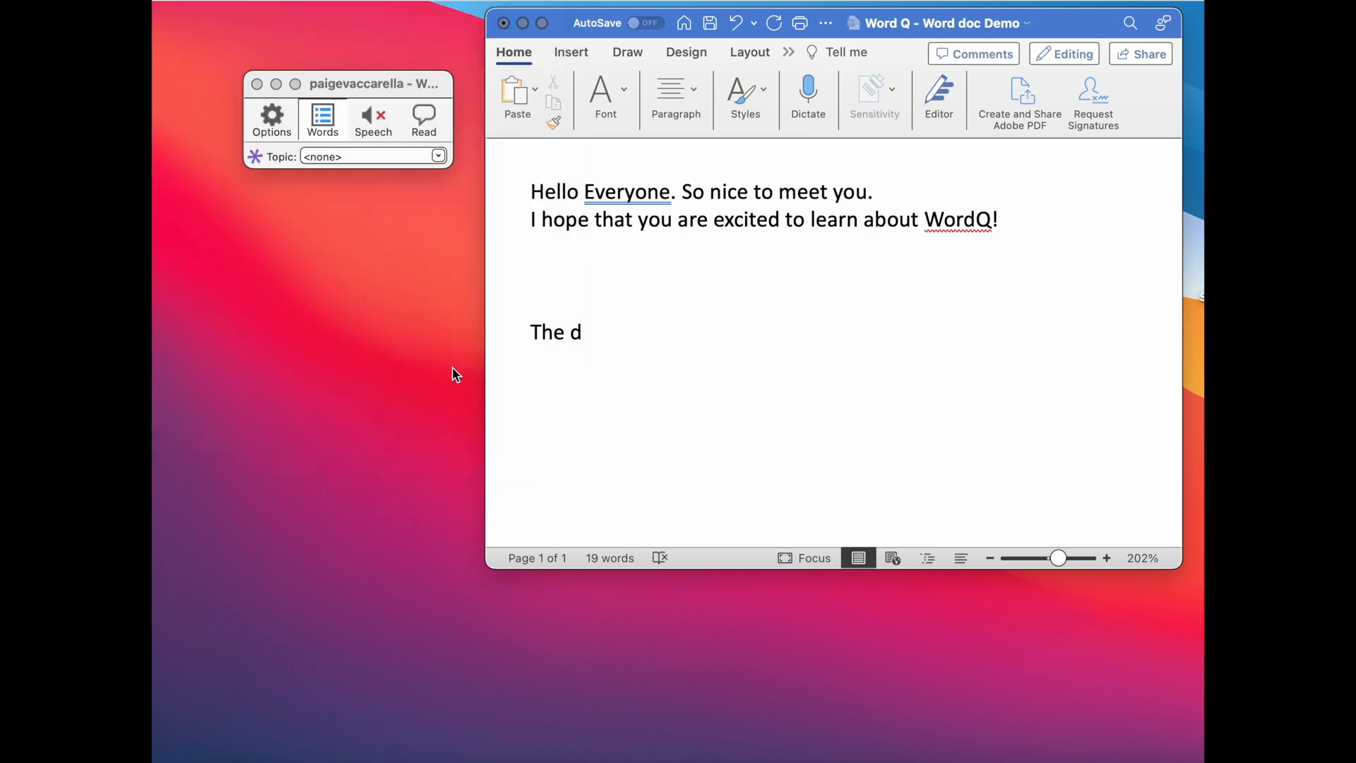
Extend the unfinished word in the Word document to "do" and move the horizontal prediction list up over the page.
left_click(635, 329)
type("o")
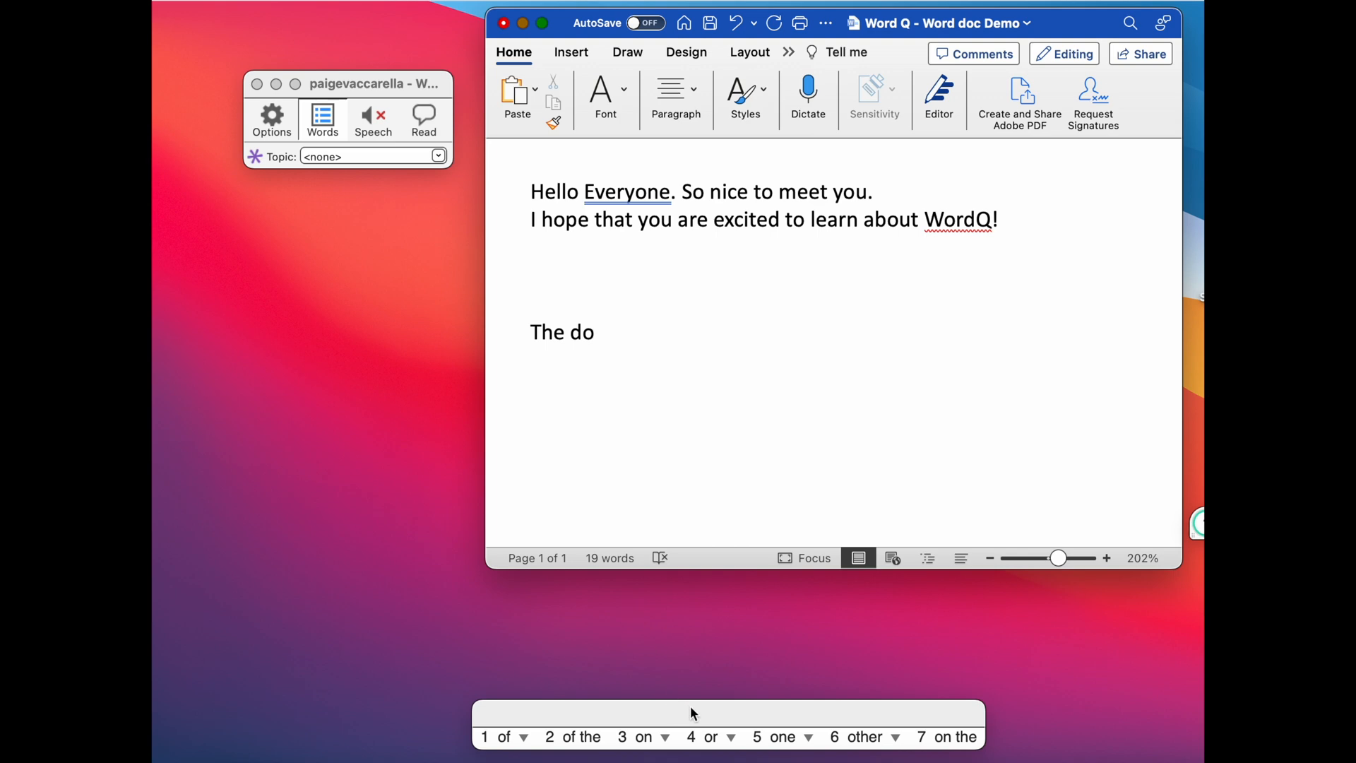
left_click_drag(694, 713, 705, 643)
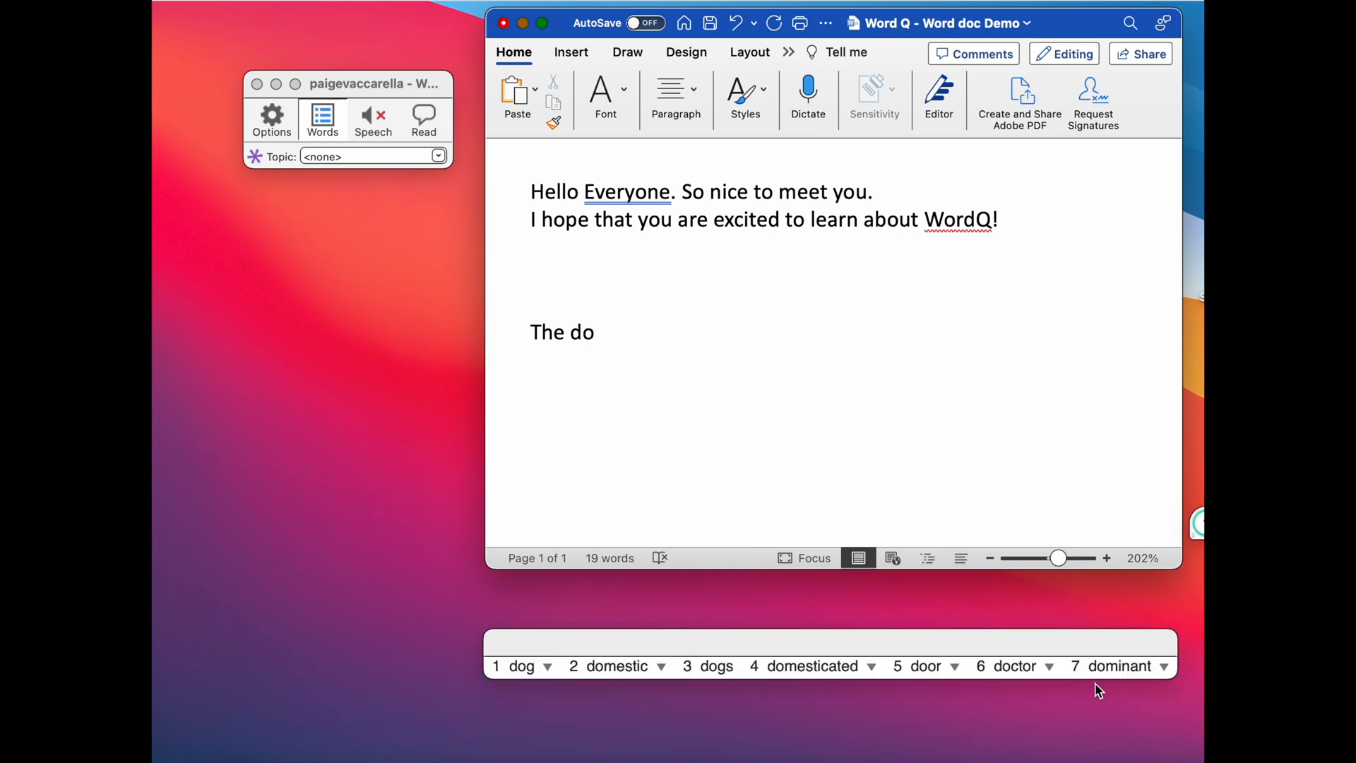
left_click_drag(1085, 635, 923, 402)
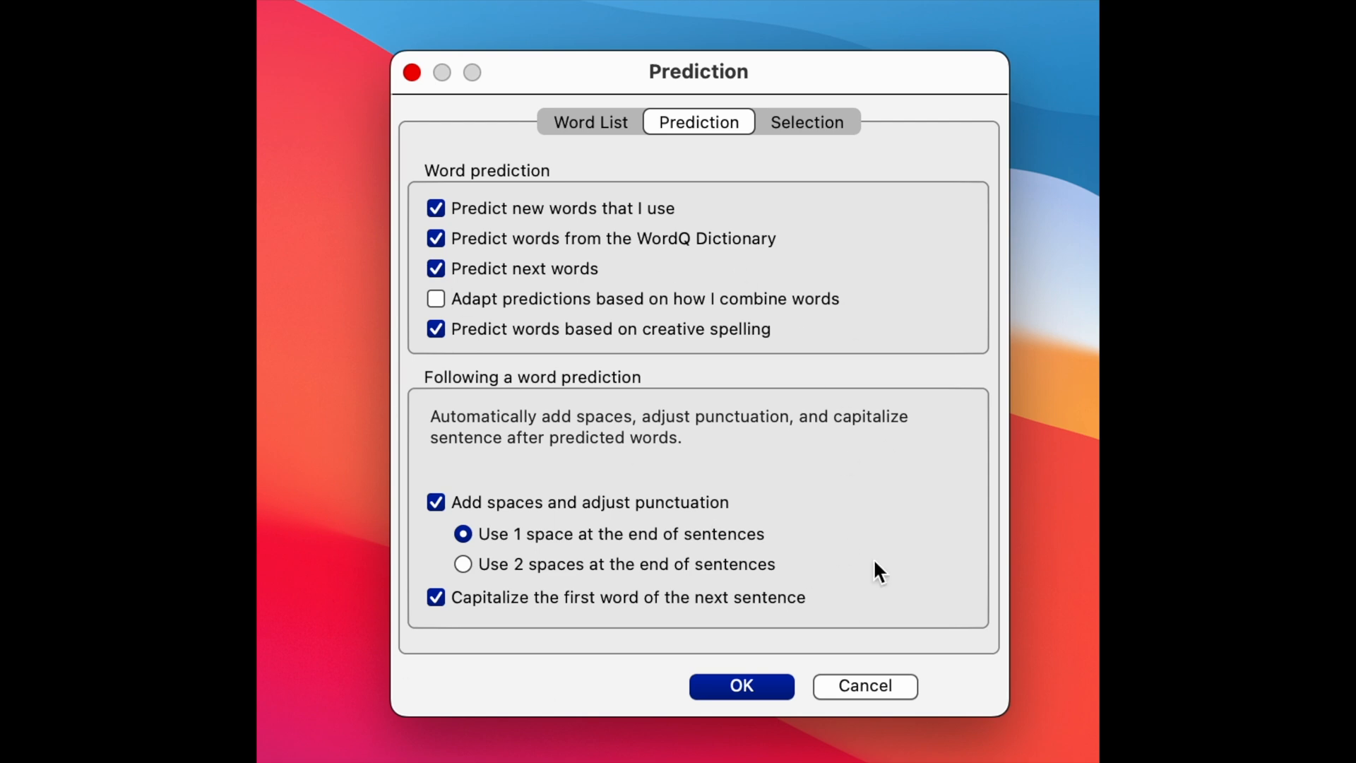
Review the keyboard and mouse selection options in the prediction settings and close the dialog.
left_click(810, 122)
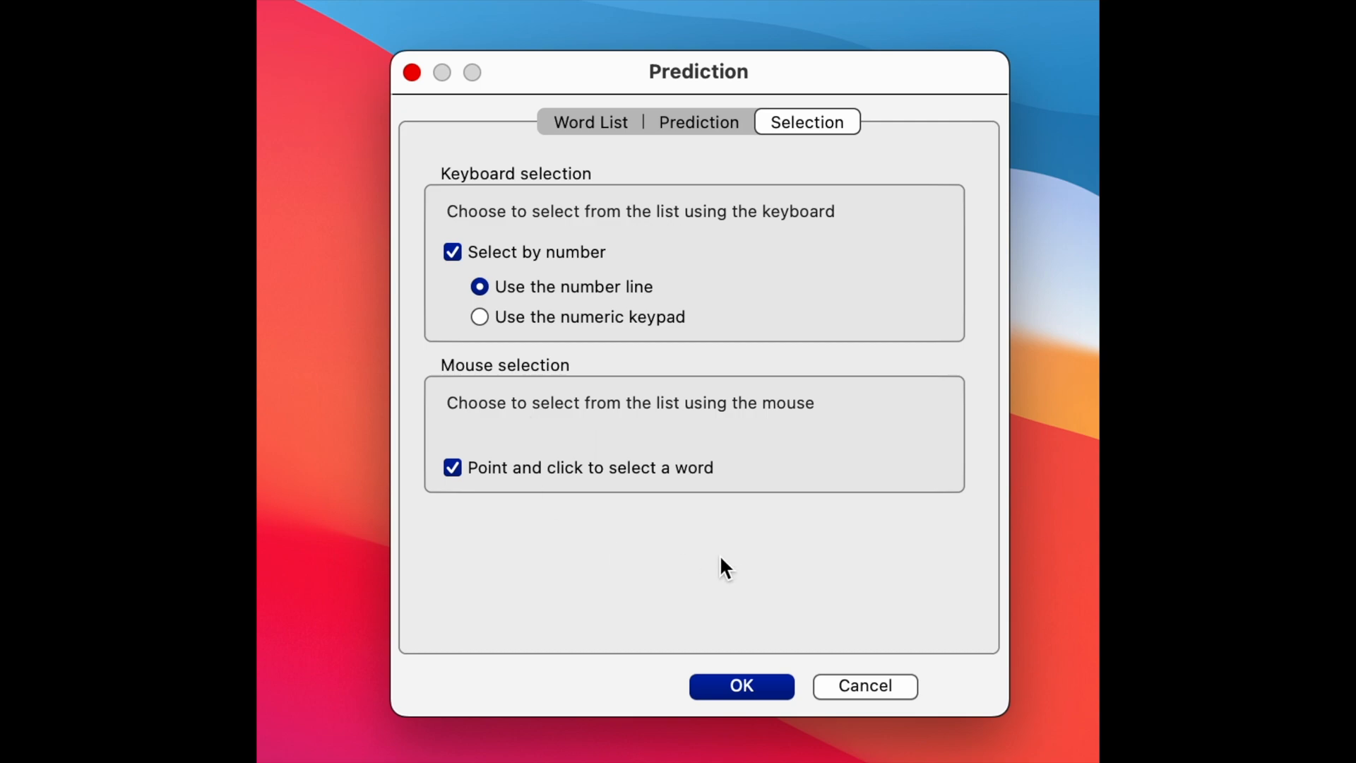
left_click(741, 685)
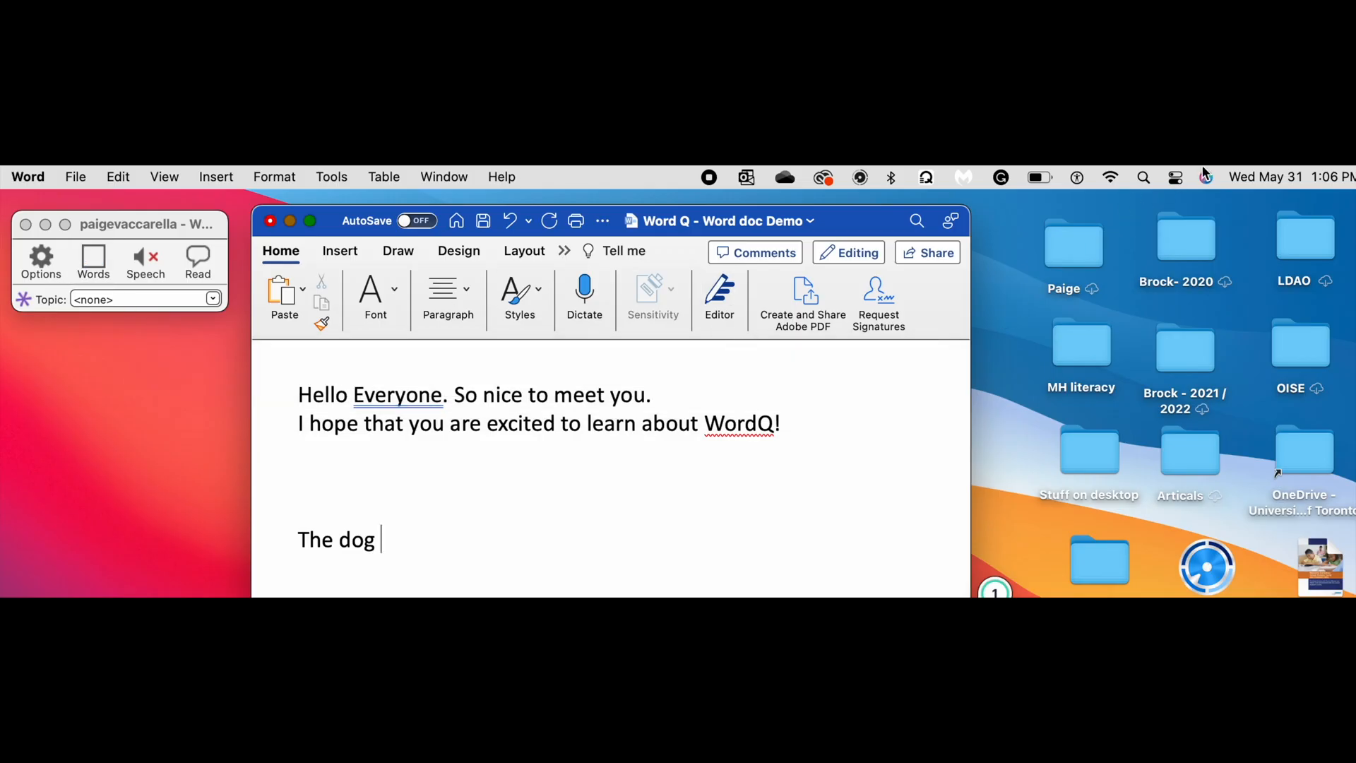
Turn off Wi-Fi, switch on WordQ word prediction and return to the end of "The dog" in the document.
left_click(1109, 178)
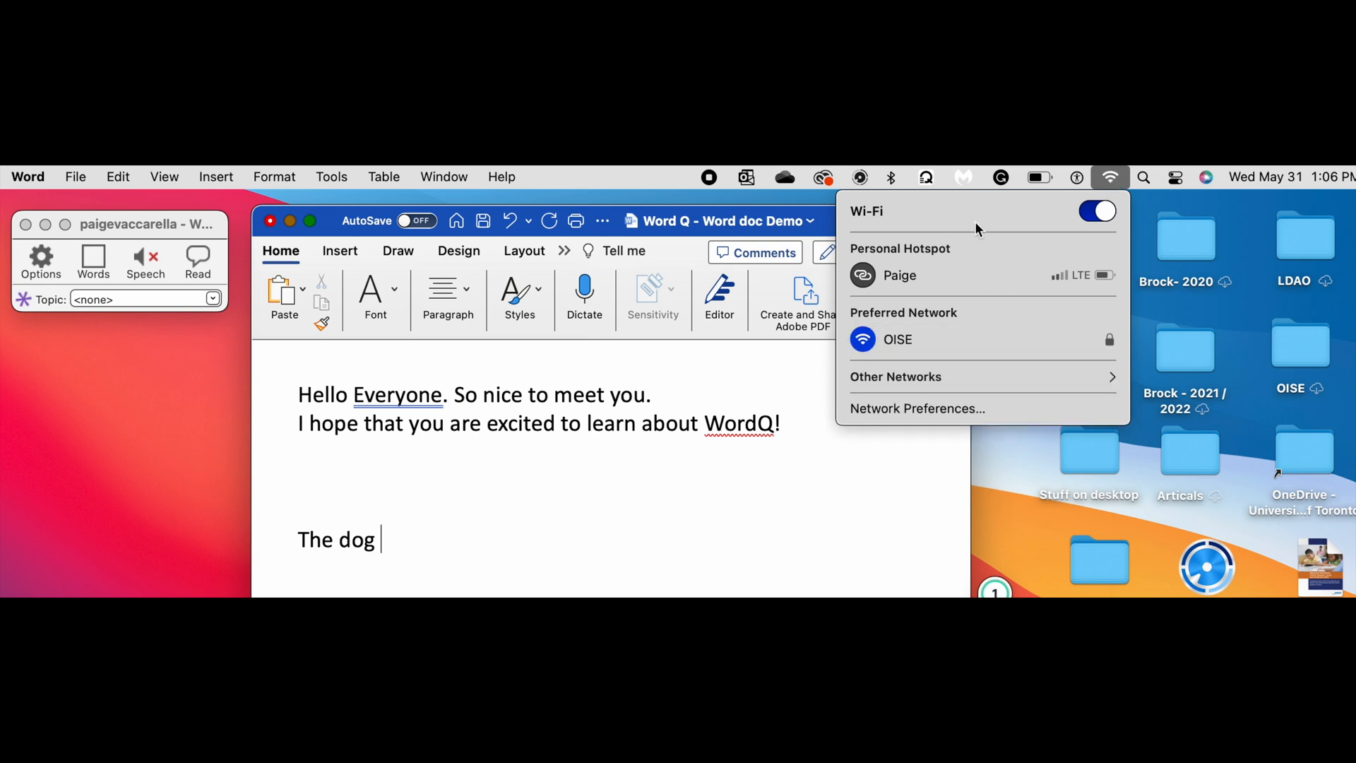
left_click(1097, 211)
left_click(93, 261)
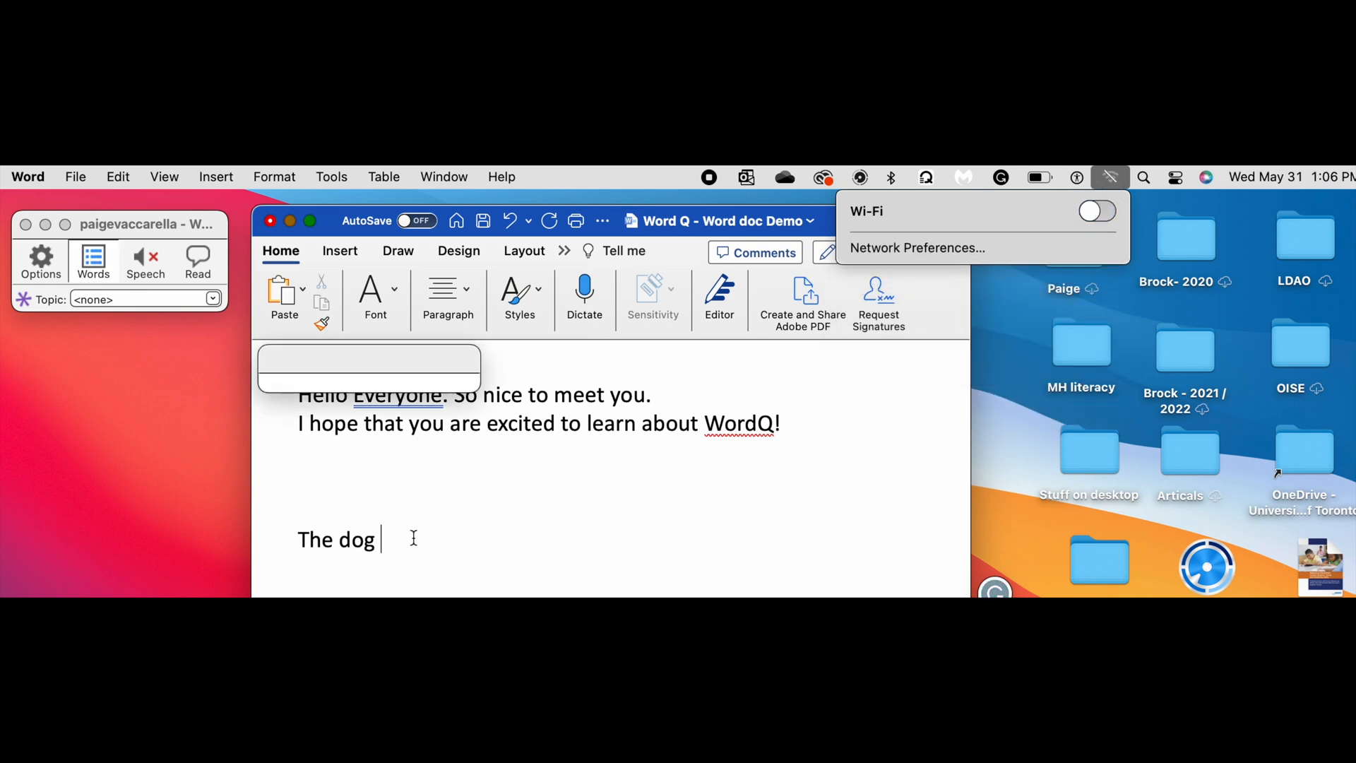
left_click(414, 538)
Continue the sentence after "The dog" with the predicted words "when" and "for", followed by "a".
type("w")
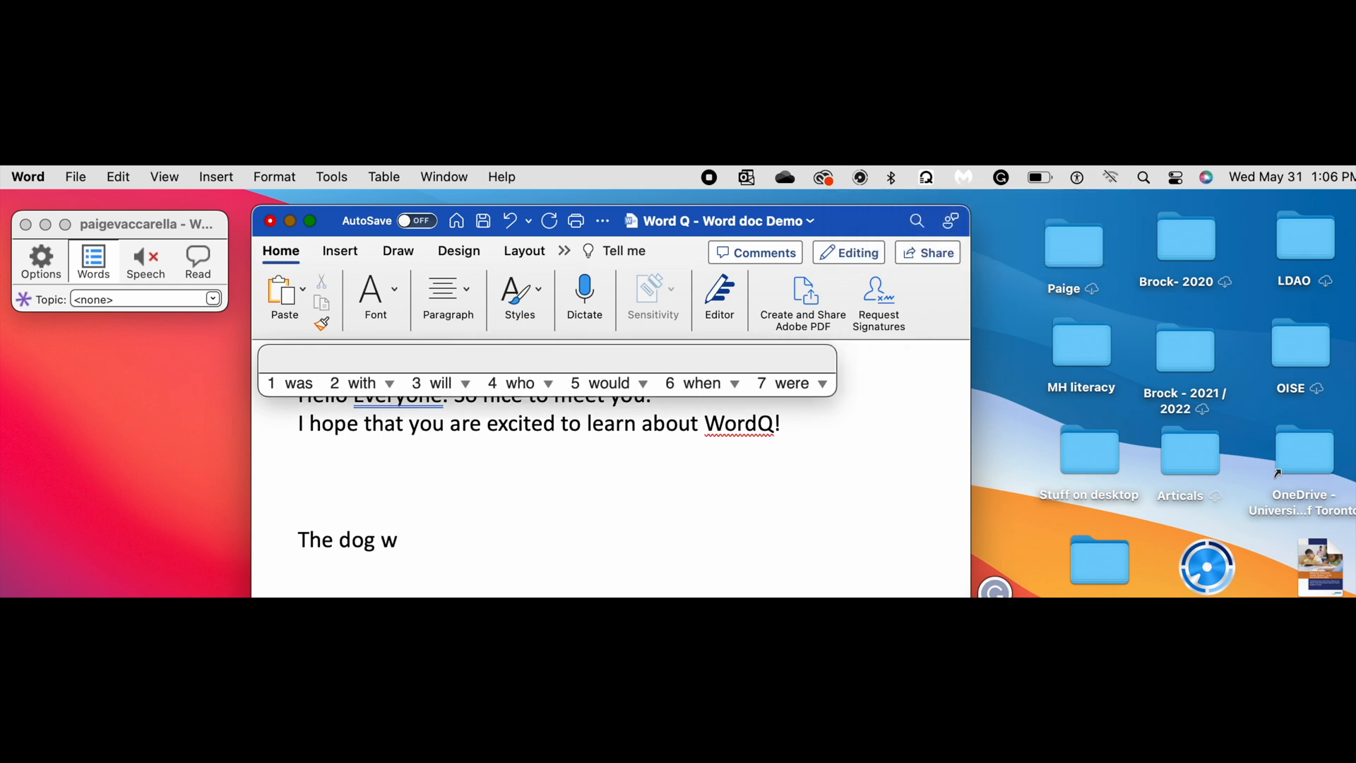
type("6")
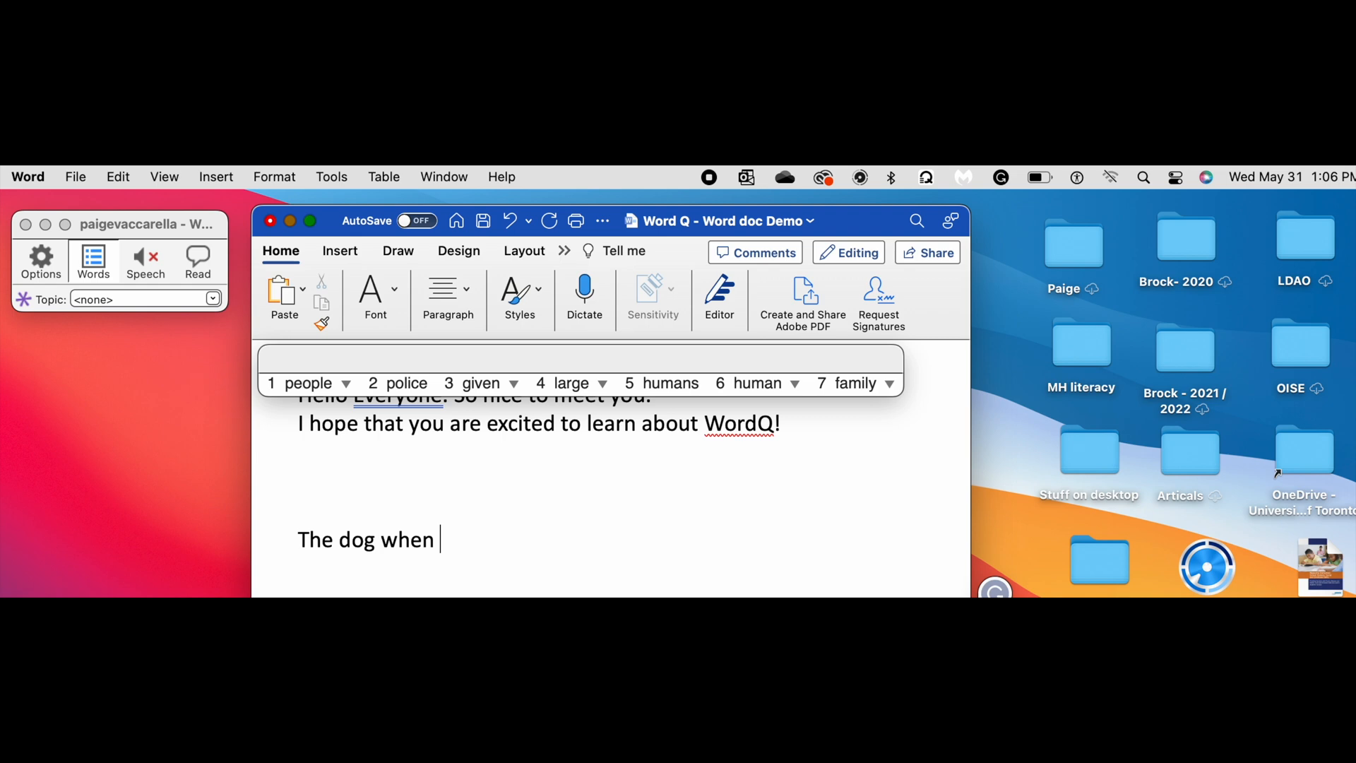
type("fo")
type("5")
type("a")
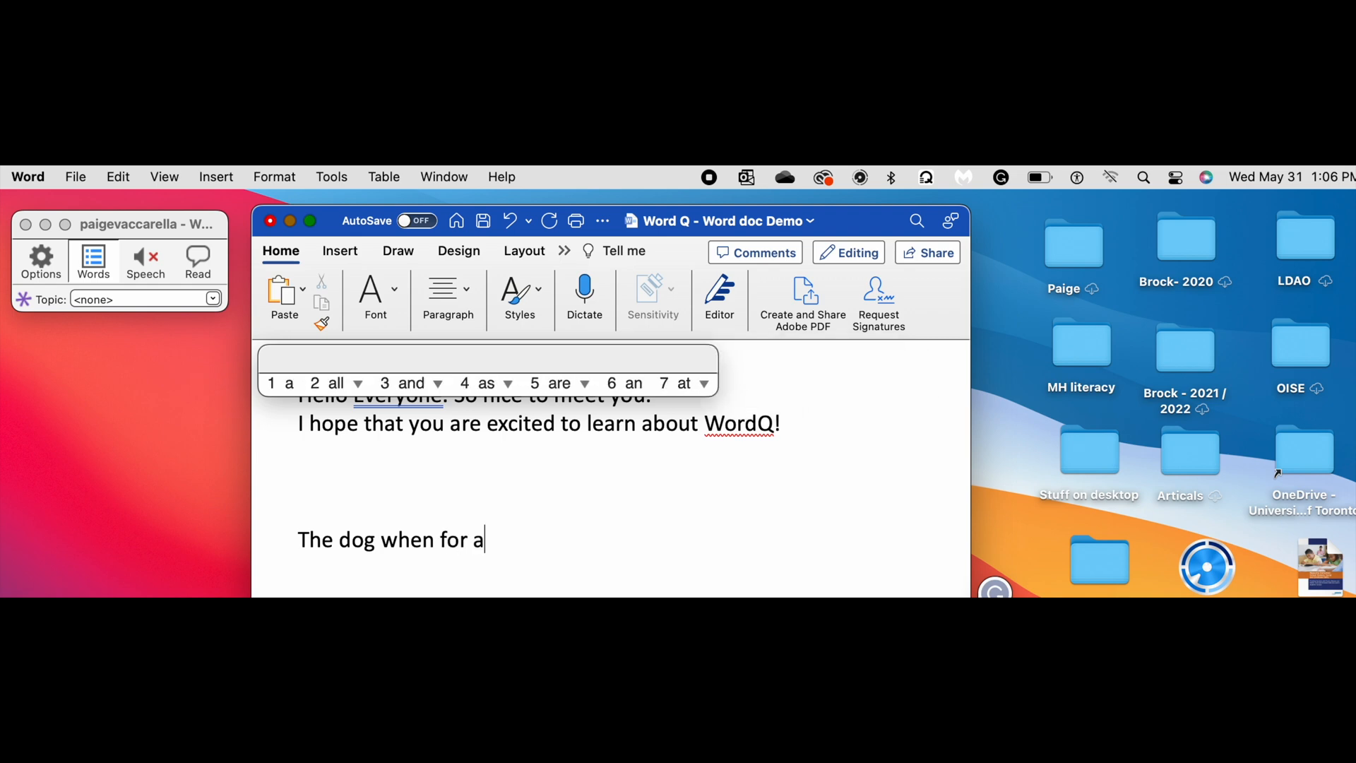